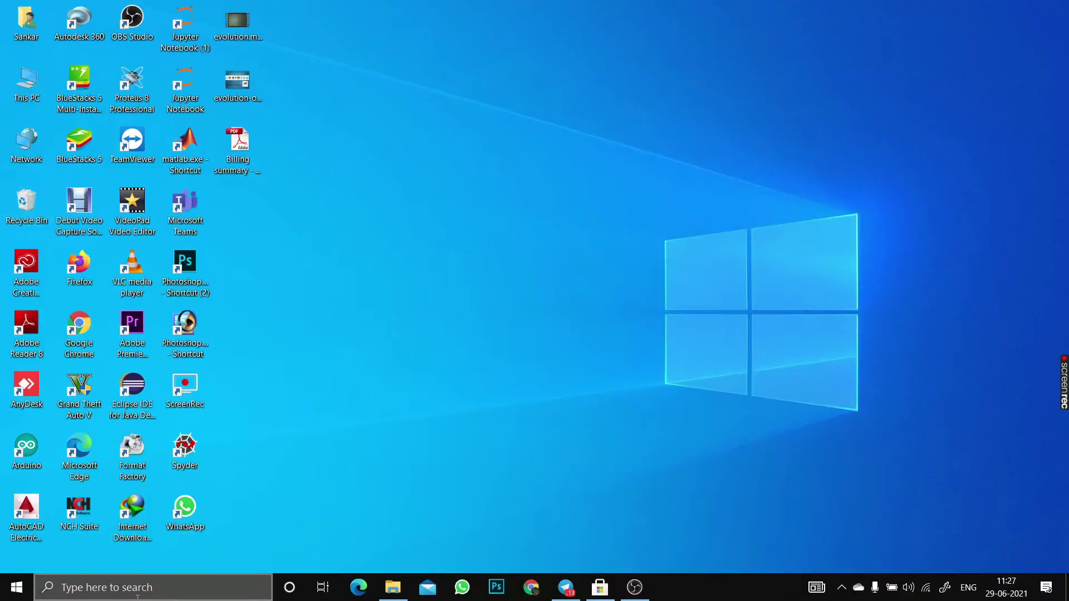
- Check the BIOS mode and Secure Boot state in System Information, then close it
type("s")
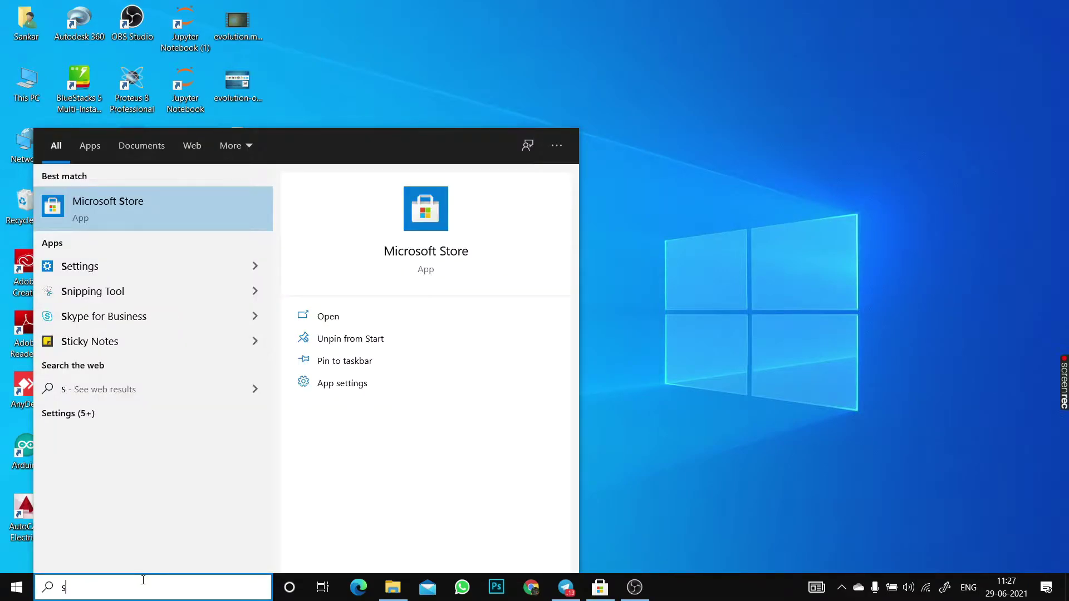
key("BackSpace")
type("info")
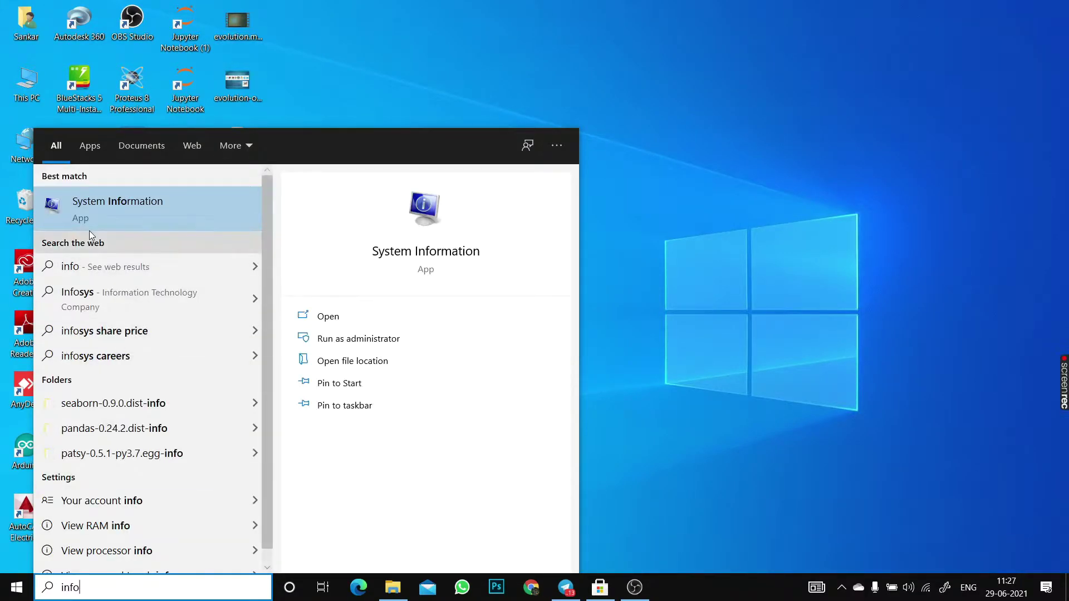
left_click(106, 219)
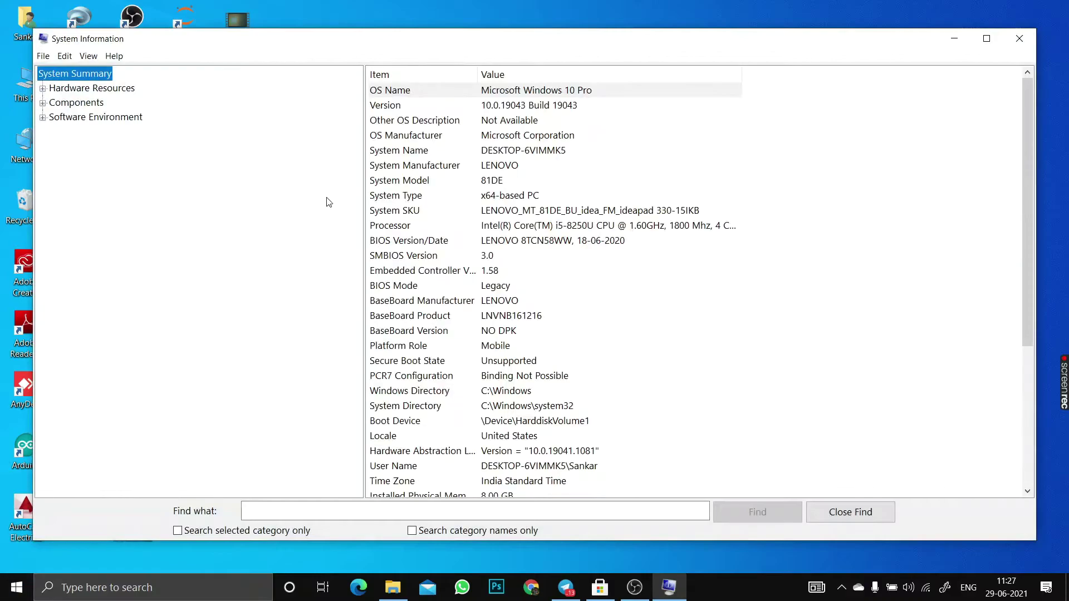
left_click(482, 288)
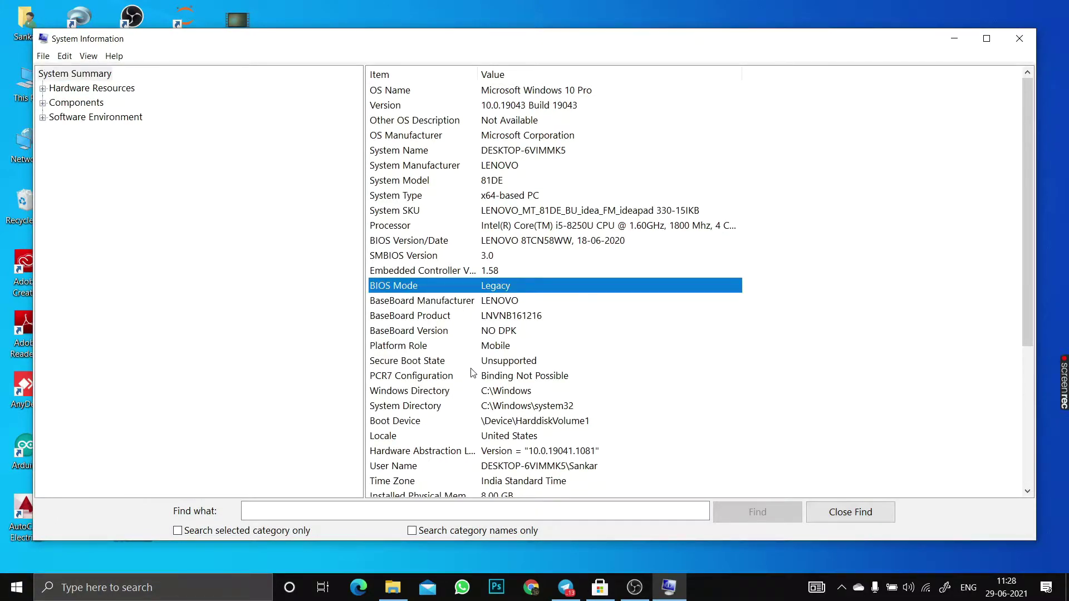
left_click(472, 366)
left_click(1019, 39)
- Review the Startup and Recovery options in the PC's advanced system settings and close the settings windows
right_click(32, 87)
left_click(100, 249)
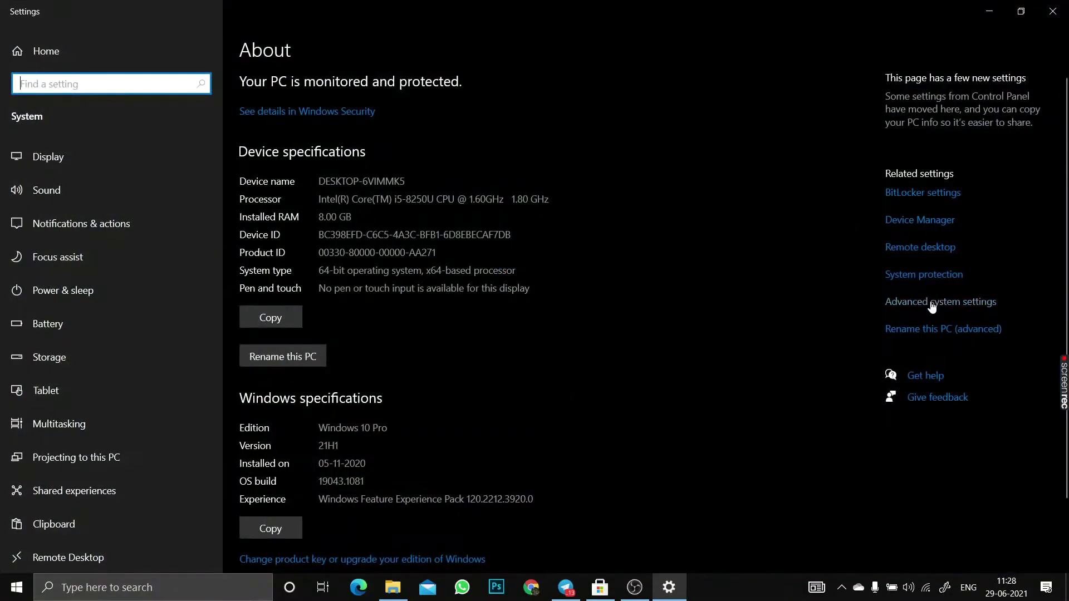
left_click(907, 307)
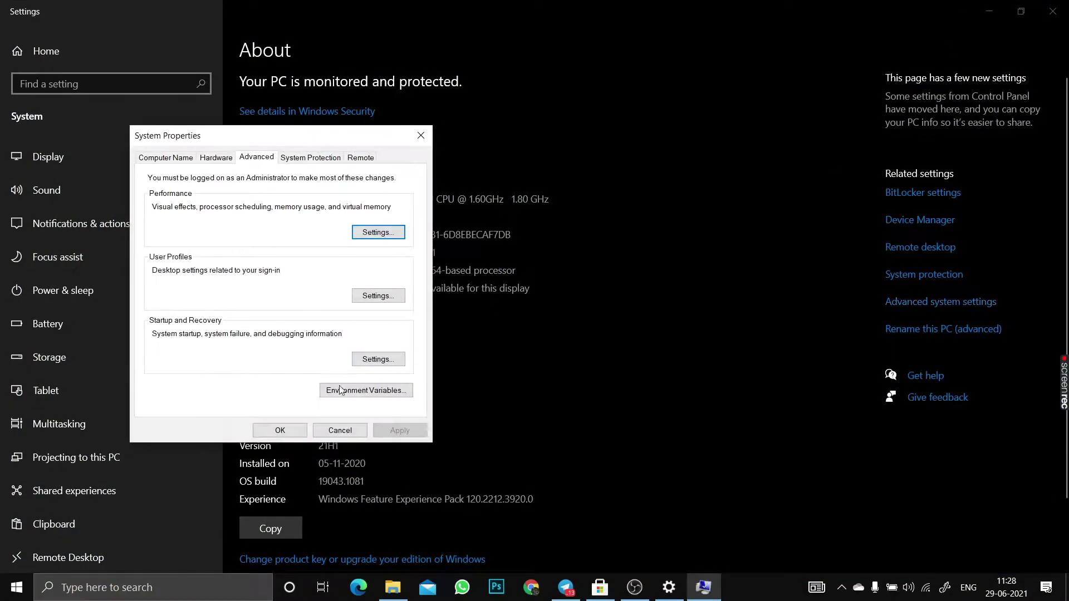
left_click(378, 359)
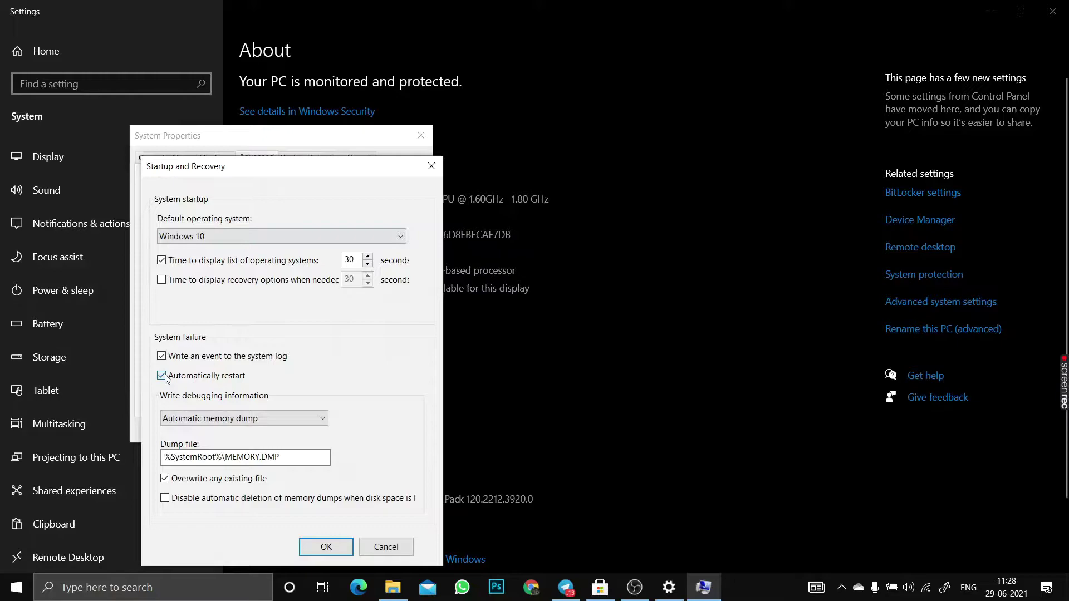
left_click(327, 547)
left_click(276, 431)
left_click(1052, 11)
right_click(21, 91)
left_click(79, 255)
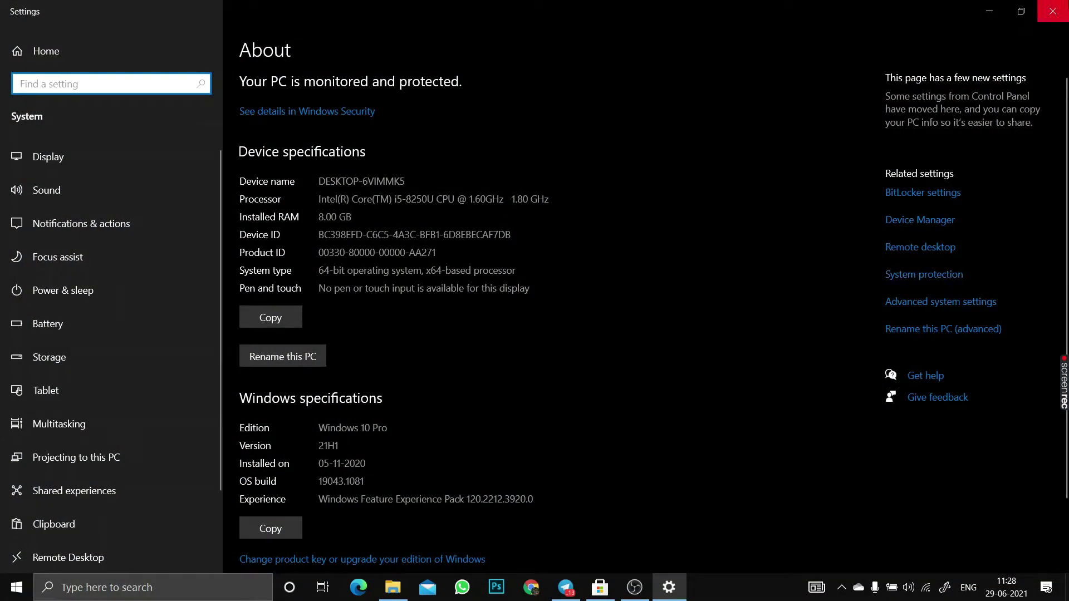
left_click(1052, 11)
- Open Disk Management in Computer Management, starting from This PC
double_click(29, 74)
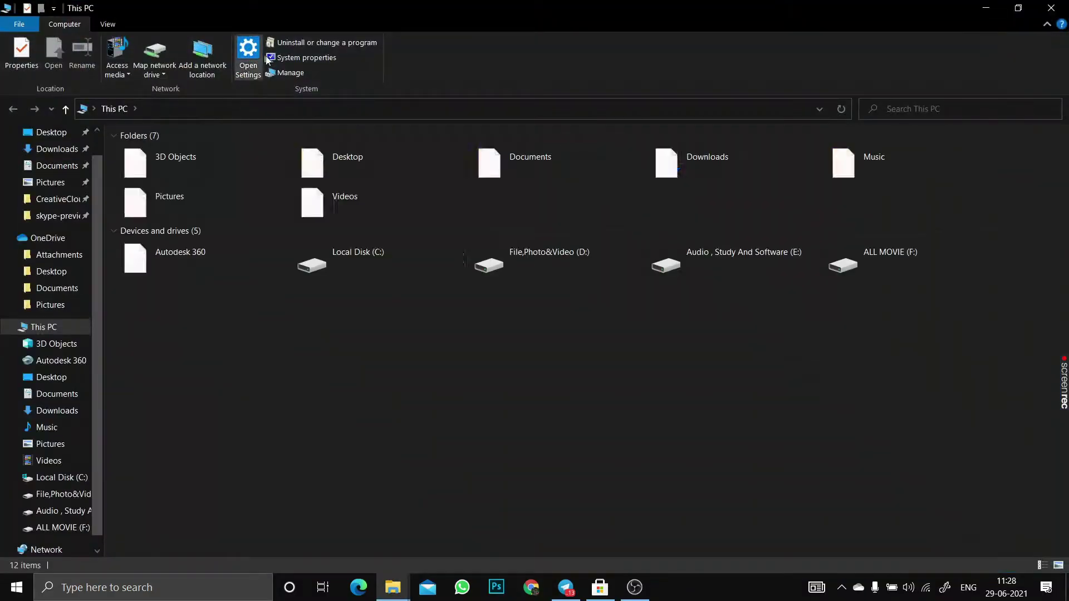
left_click(295, 73)
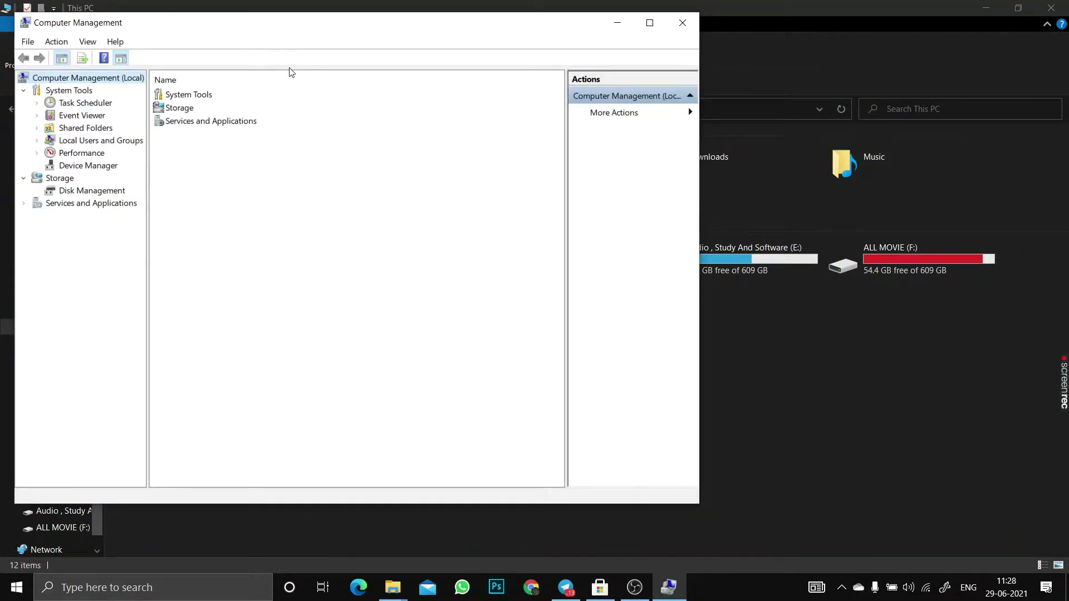
left_click(62, 191)
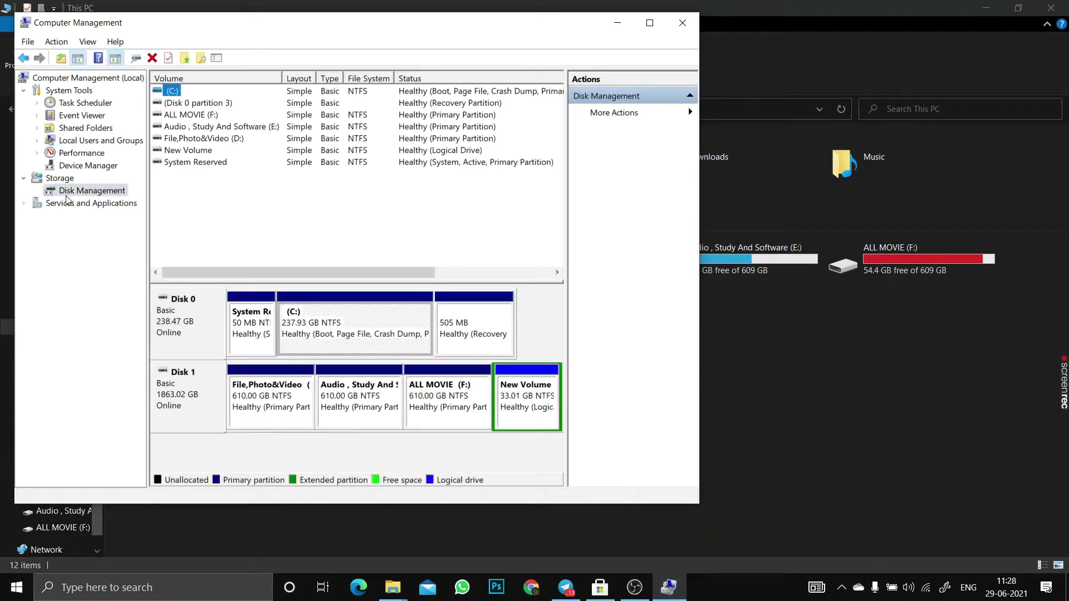
- Check the partition style of Disk 0 in its properties, close the open windows and return to the desktop
right_click(182, 303)
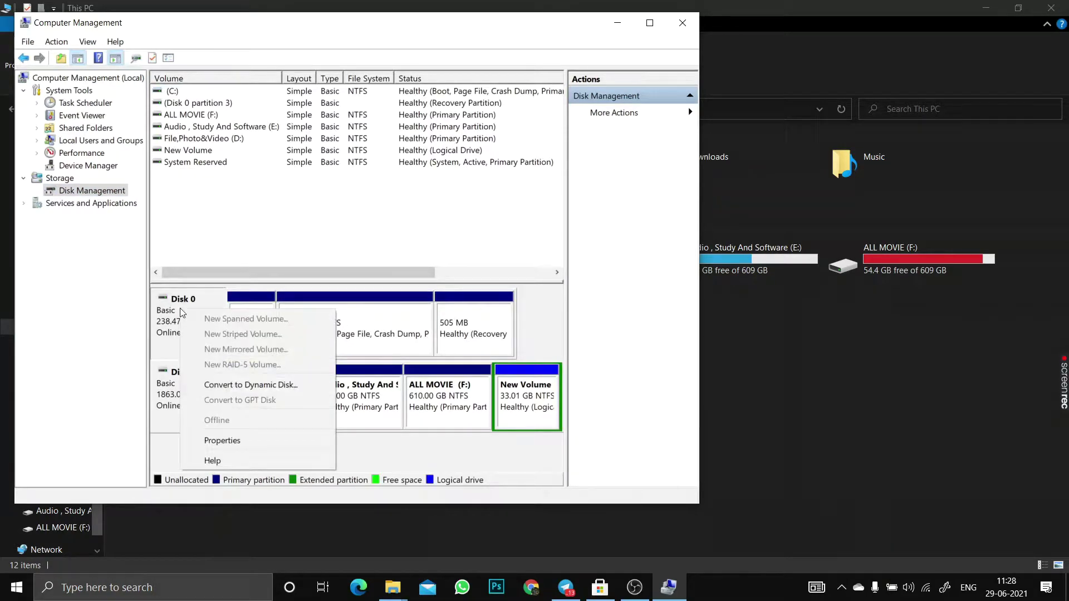
left_click(218, 439)
left_click(133, 71)
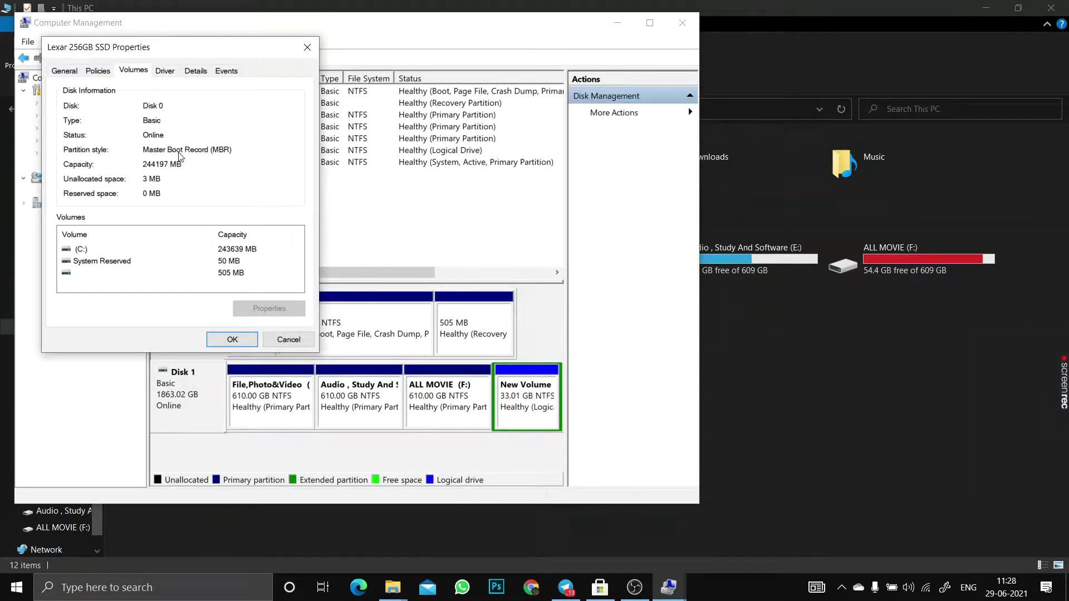
left_click(232, 339)
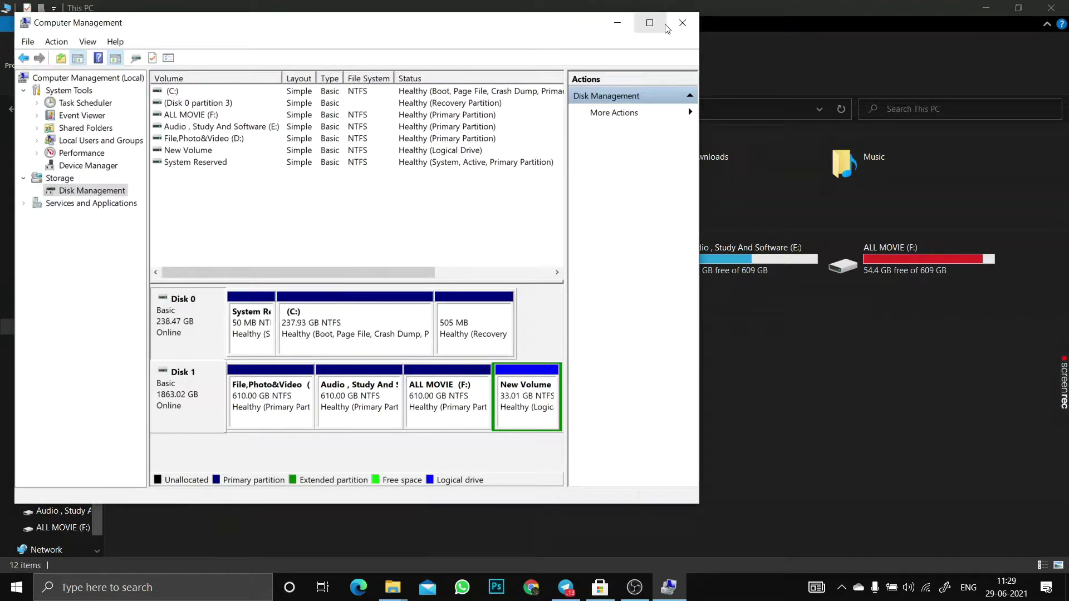
left_click(680, 23)
left_click(1064, 8)
right_click(402, 285)
left_click(442, 353)
- Switch to Telegram, find the Tech Pro channel, inspect its EASEUS Partition Master 13.0 Unlimited Edition.rar file, and return to the desktop
left_click(565, 587)
left_click(348, 114)
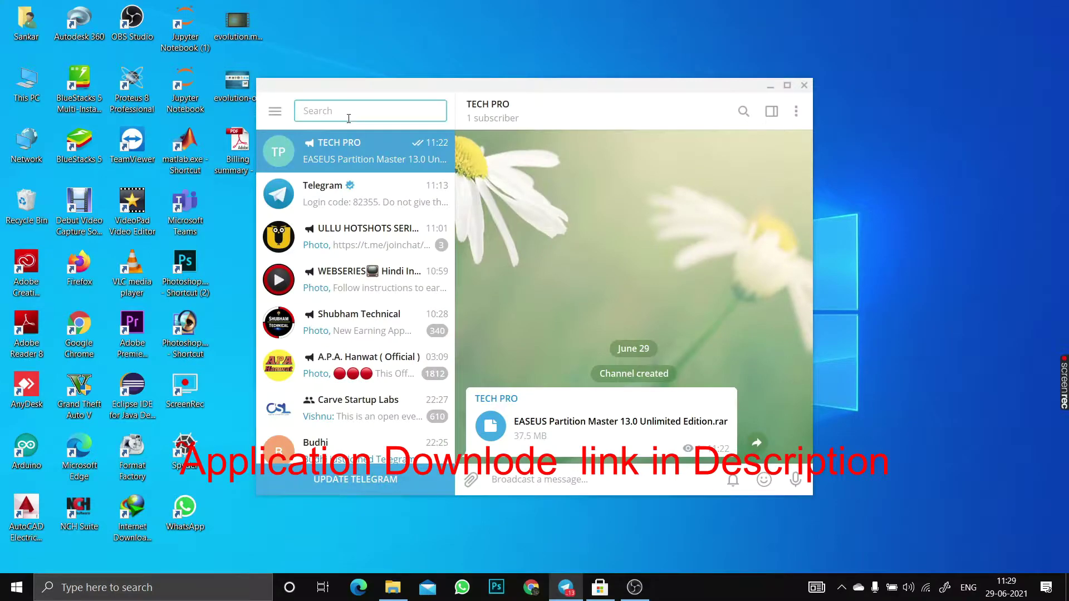
type("Tech Pro")
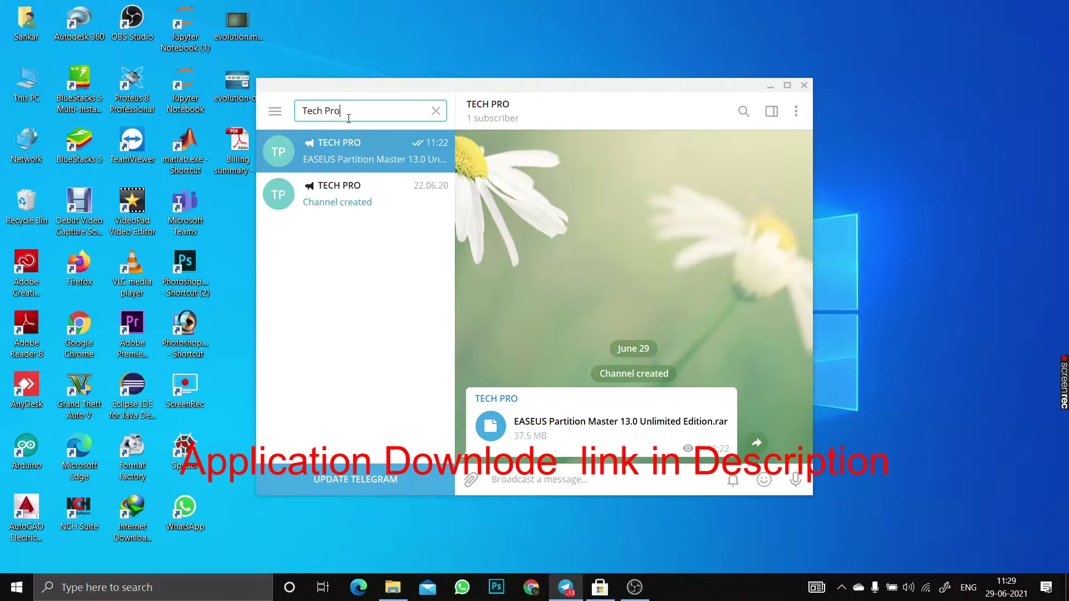
left_click(349, 161)
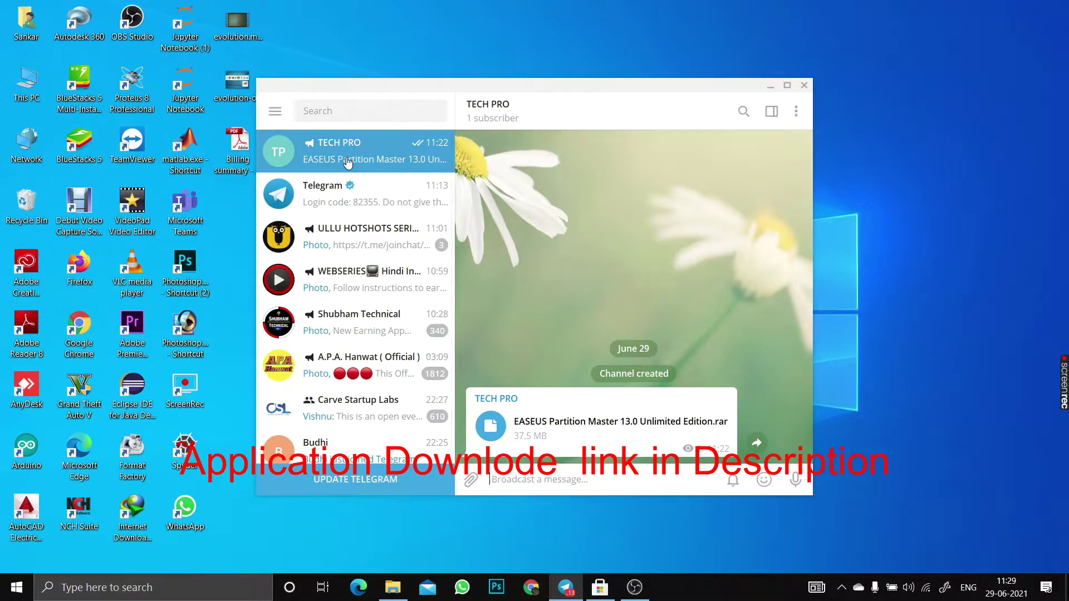
left_click(582, 430)
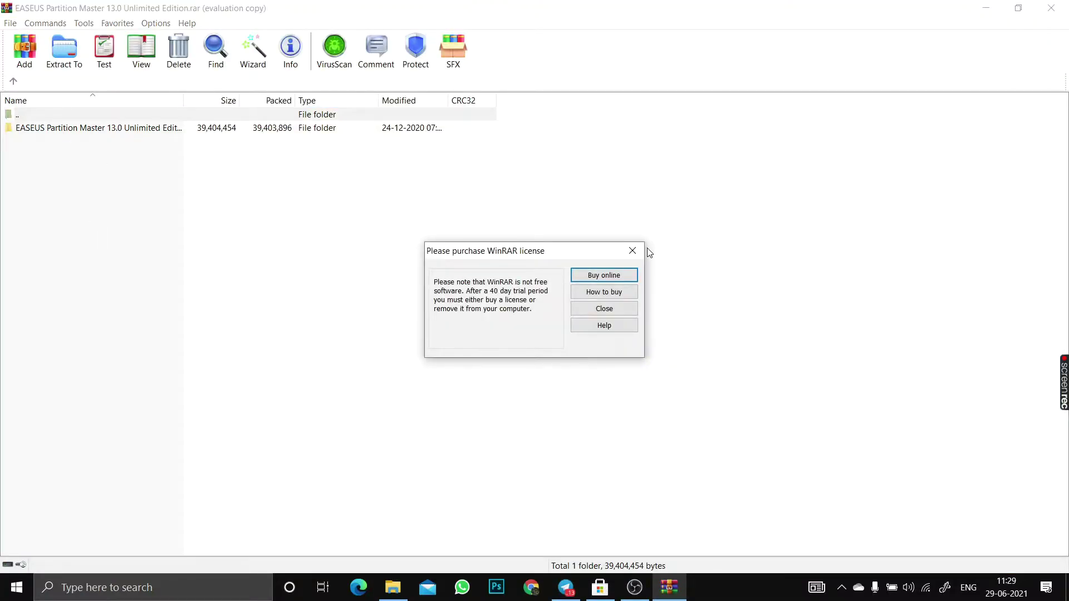
left_click(631, 248)
key("alt+F4")
left_click(771, 87)
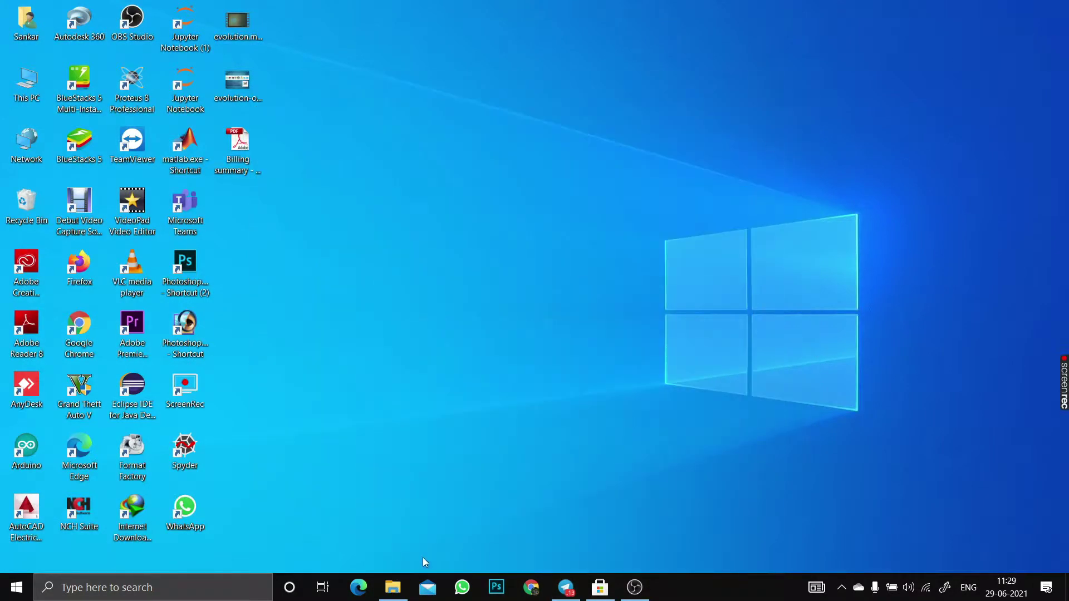
- Extract the EASEUS Partition Master 13.0 archive inside the Telegram Desktop downloads folder and open the extracted folder
left_click(393, 587)
left_click(54, 149)
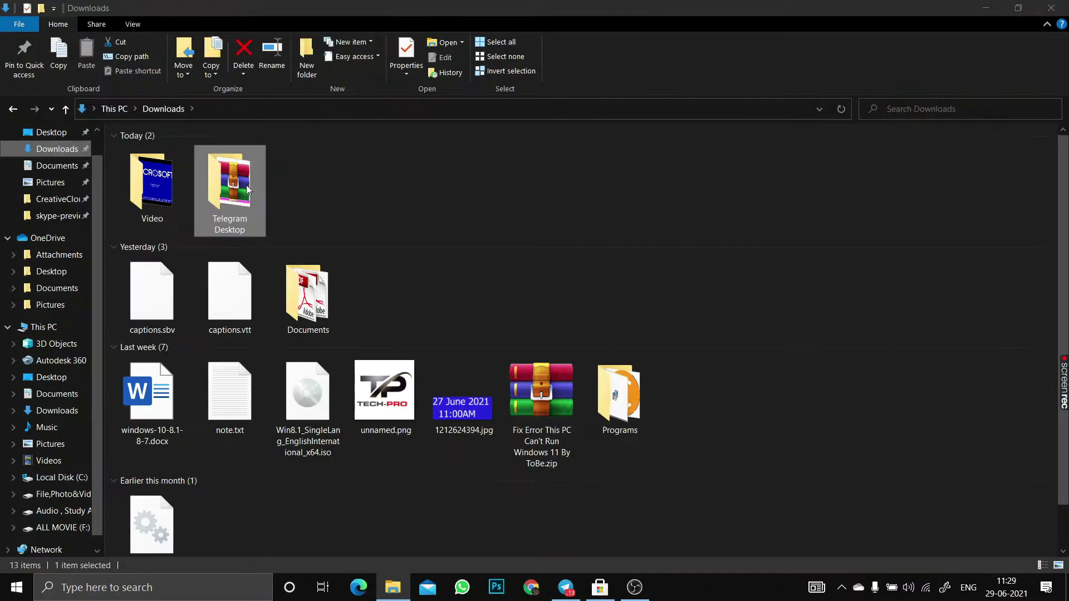
double_click(211, 183)
right_click(183, 153)
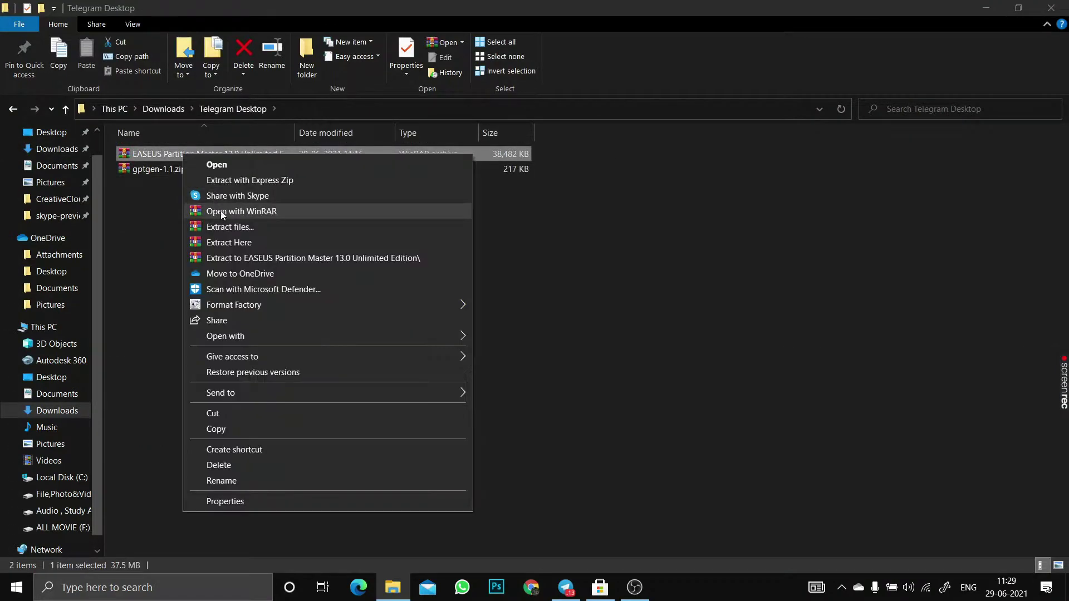
left_click(233, 245)
double_click(191, 156)
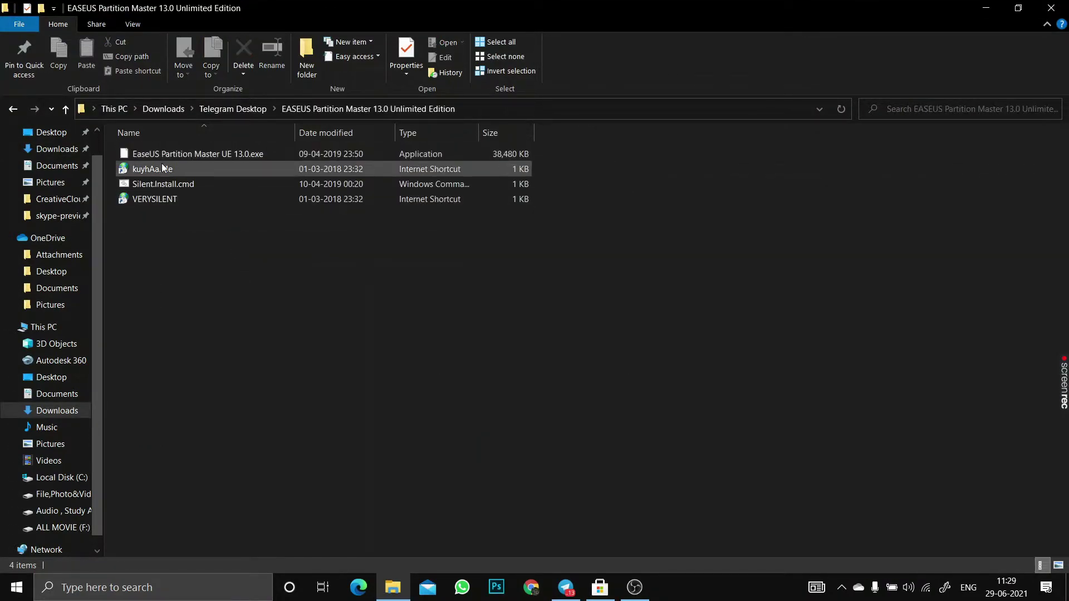
- Install EaseUS Partition Master UE 13.0 into its default folder and close the website opened by the installer
double_click(165, 156)
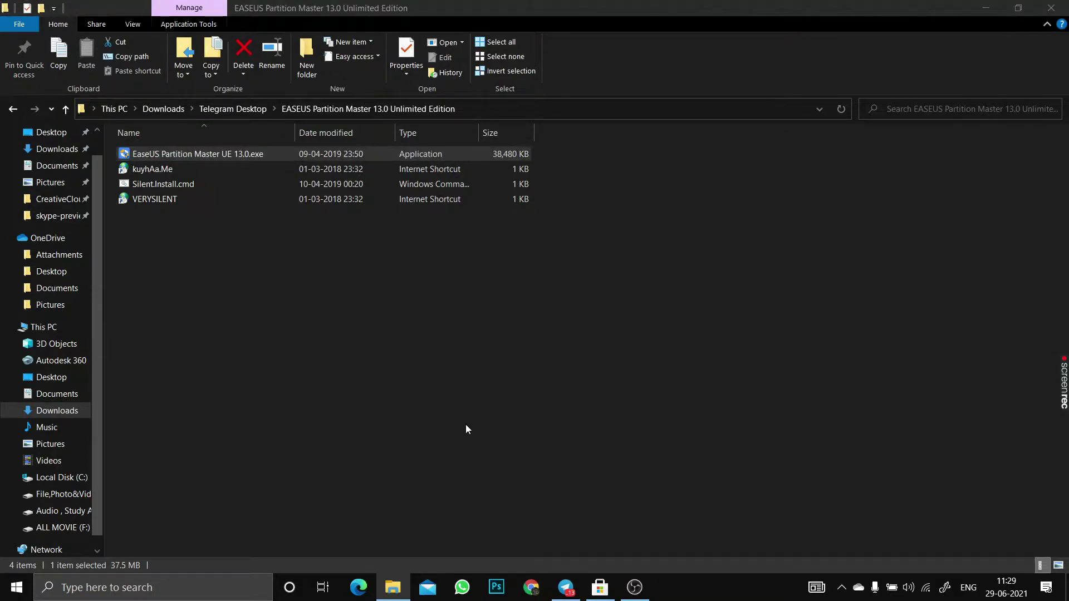
left_click(982, 9)
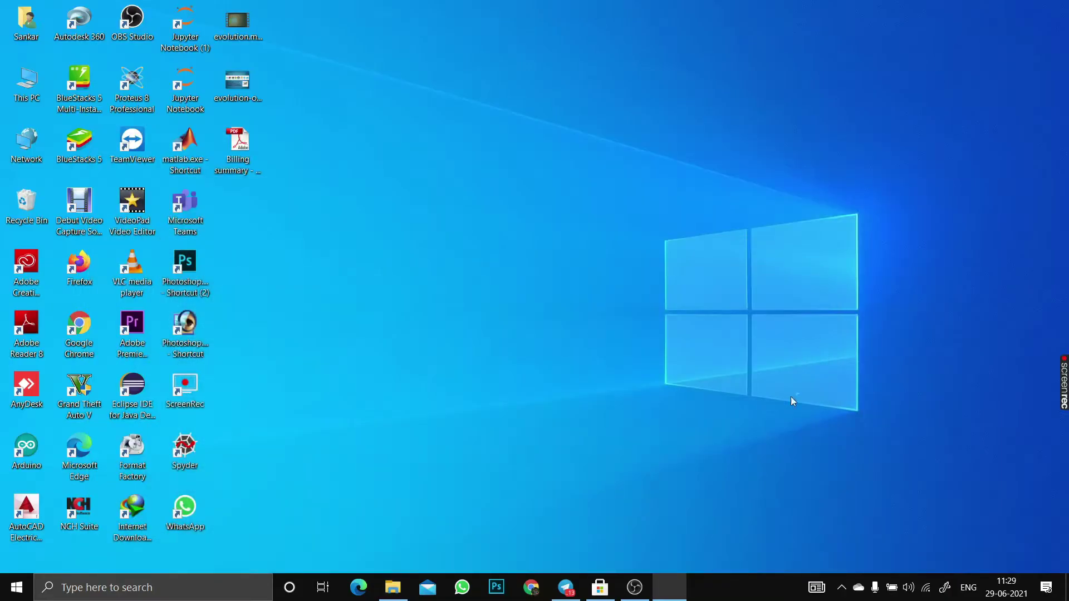
mouse_move(677, 586)
left_click(666, 518)
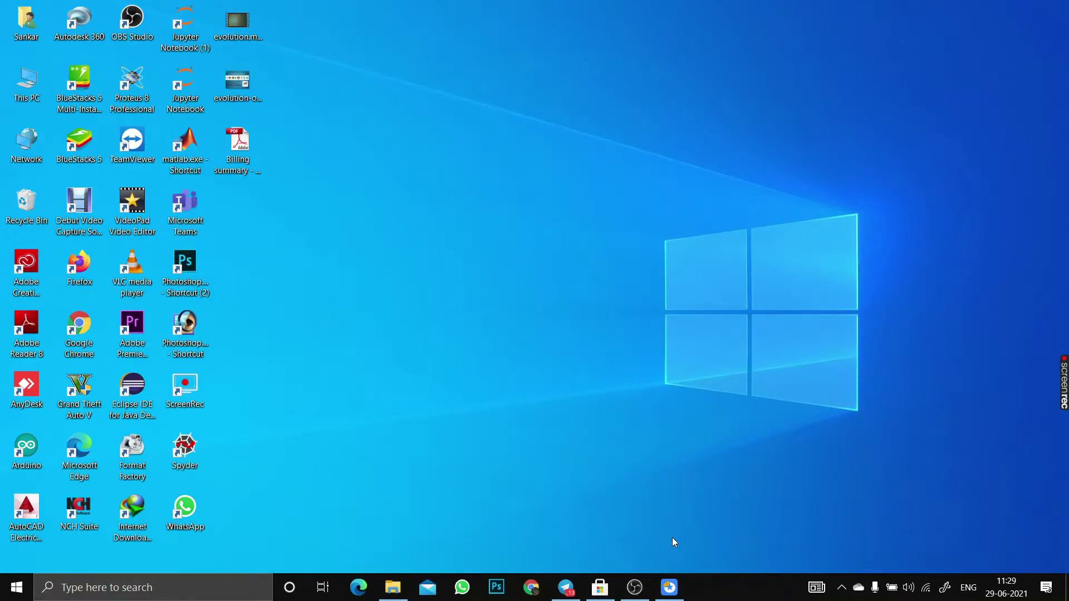
left_click(611, 402)
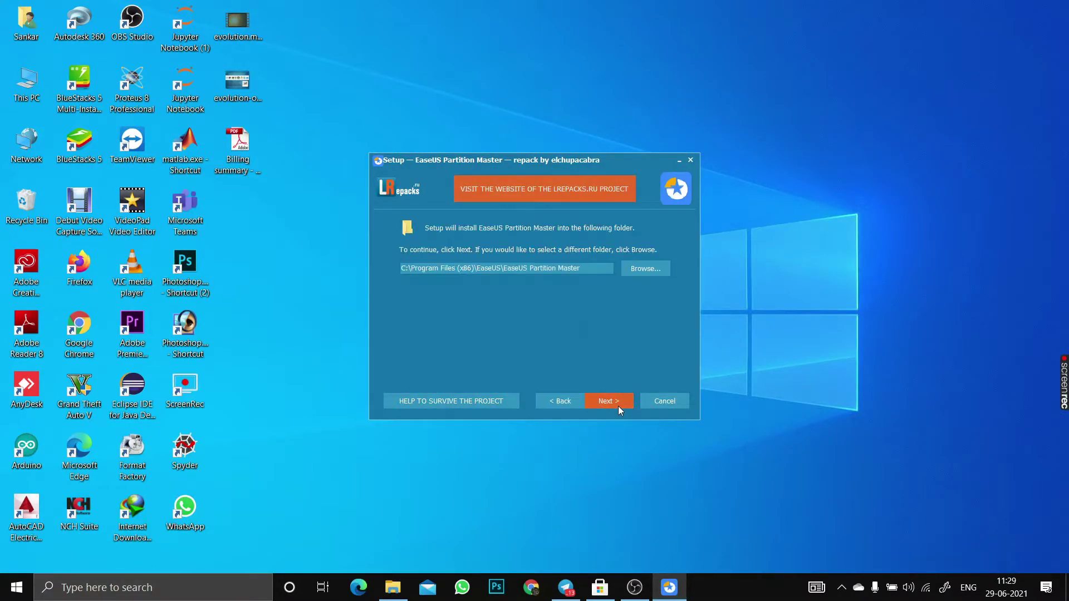
left_click(609, 401)
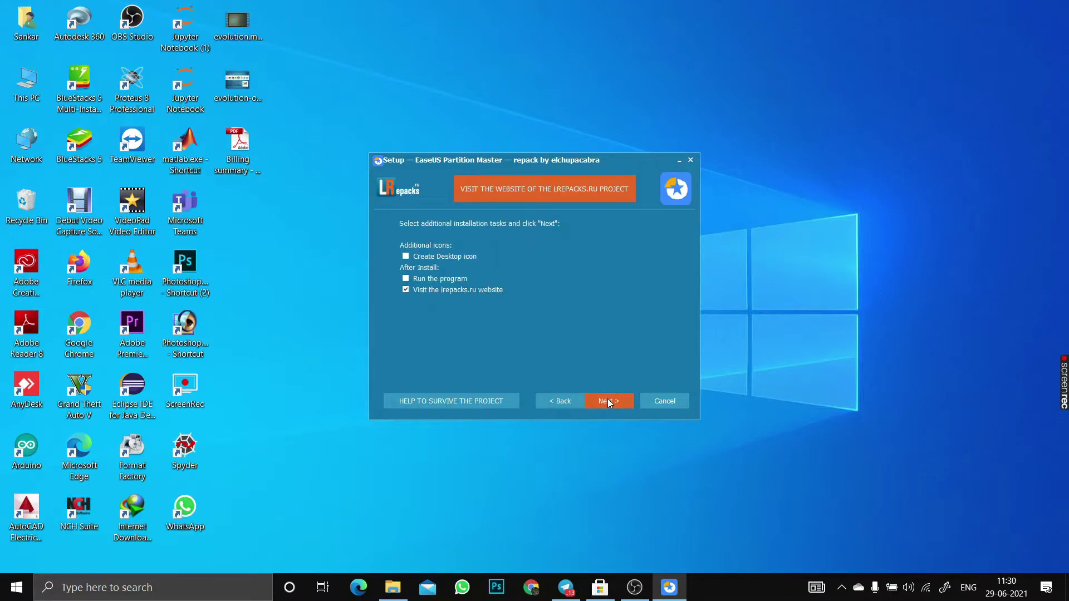
left_click(628, 401)
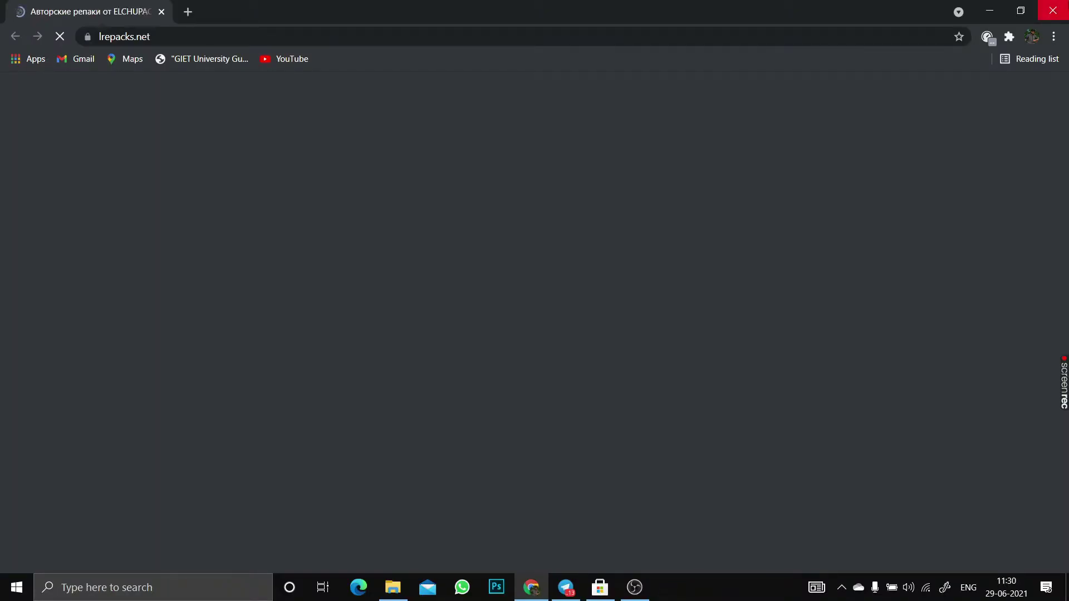
left_click(1052, 10)
- Launch EaseUS Partition Master and queue the conversion of Disk 0 from MBR to GPT
right_click(233, 204)
left_click(264, 199)
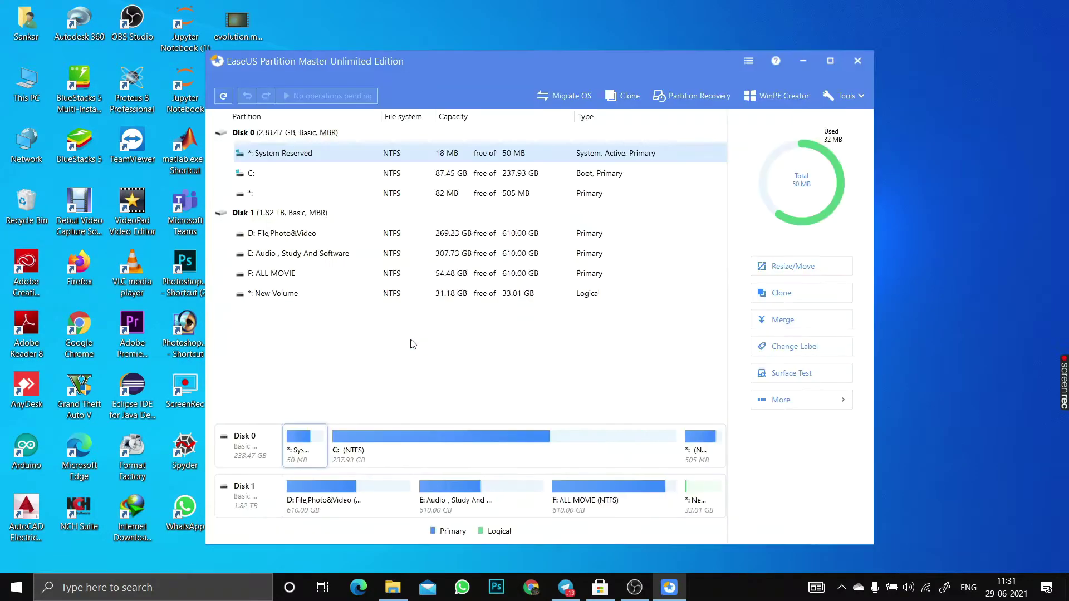
left_click(475, 428)
left_click(242, 441)
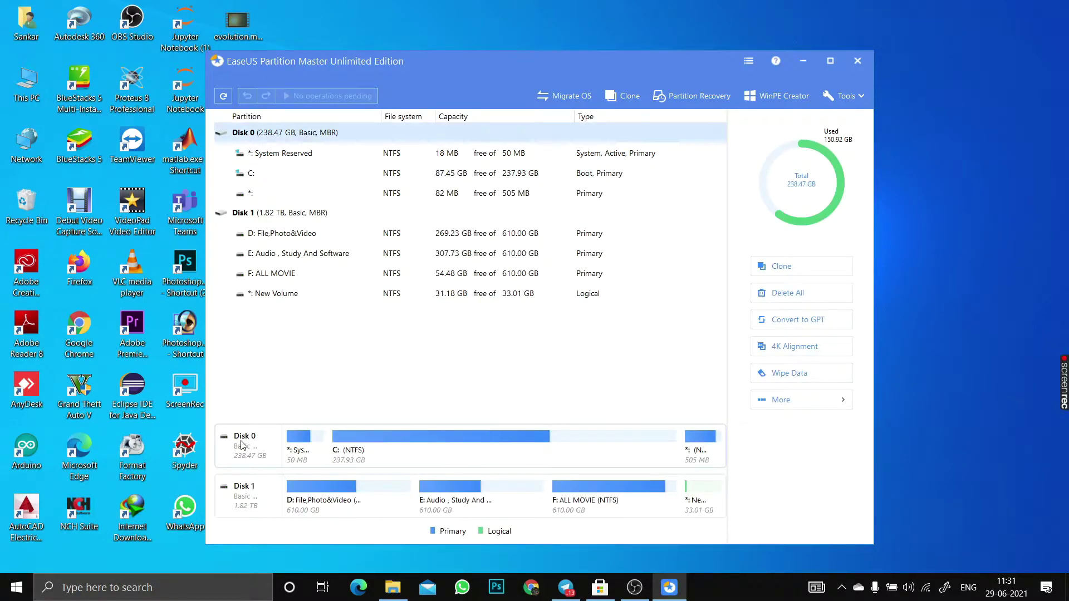
right_click(241, 441)
left_click(282, 310)
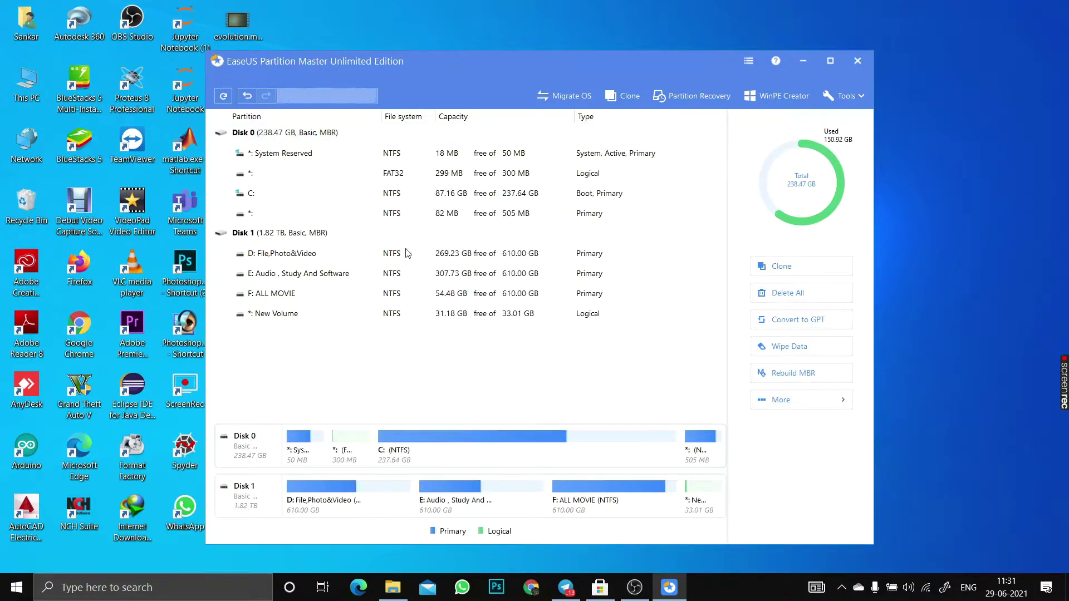
- Review and apply the three pending operations for Disk 0, agreeing to reboot the computer to perform them
left_click(315, 99)
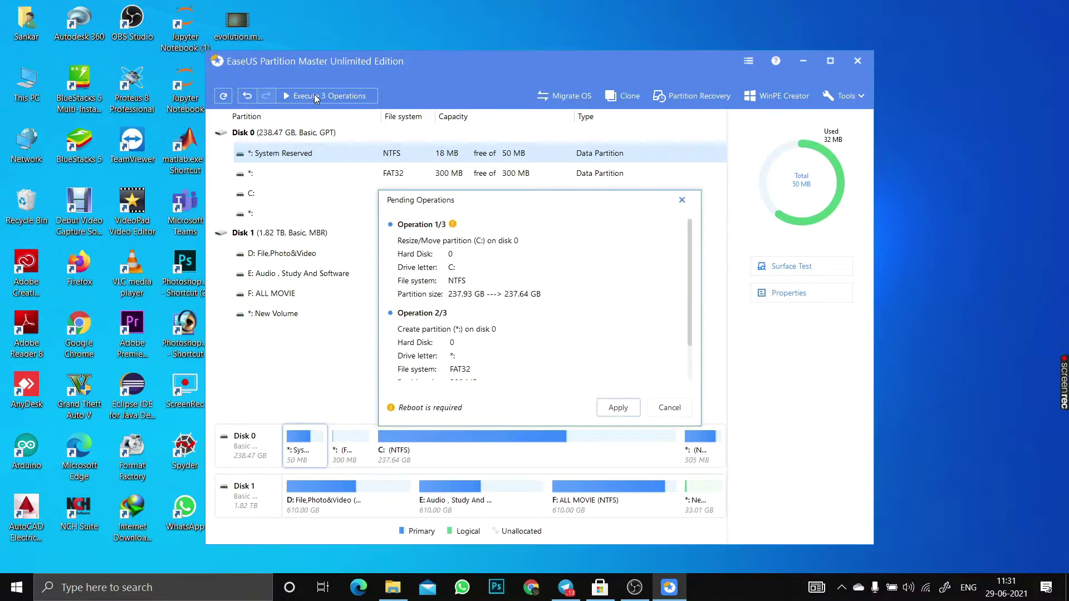
scroll(477, 295, "down", 2)
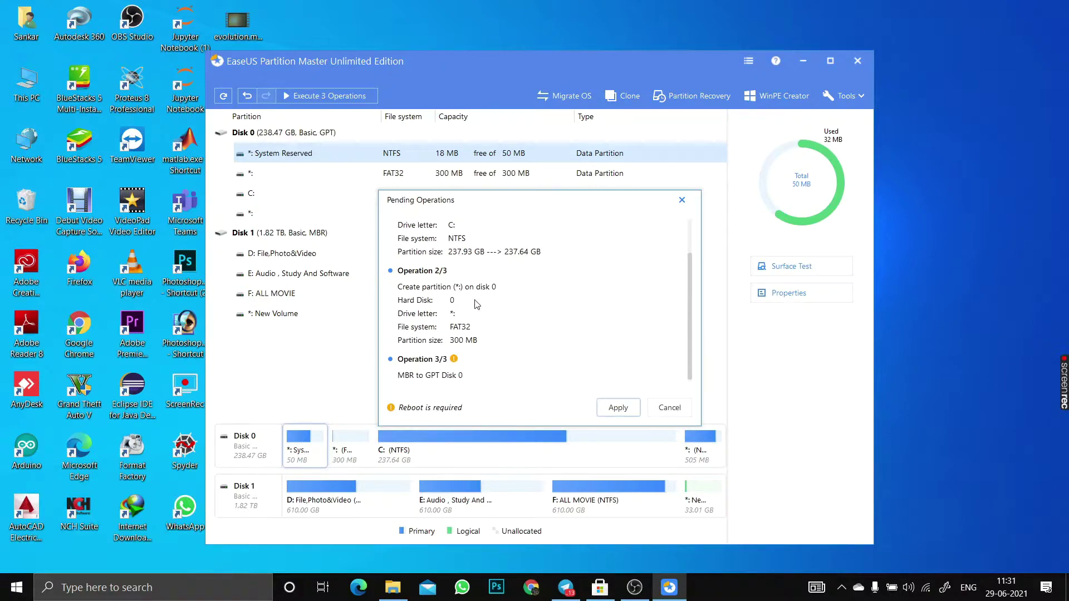
scroll(556, 312, "up", 3)
scroll(477, 314, "down", 2)
left_click(616, 408)
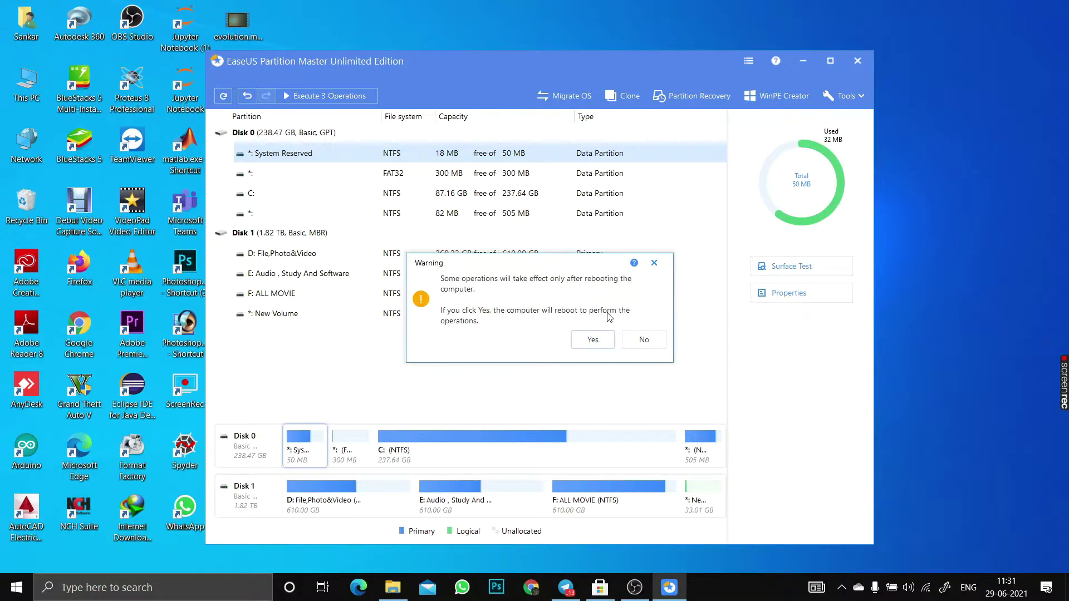
left_click(601, 344)
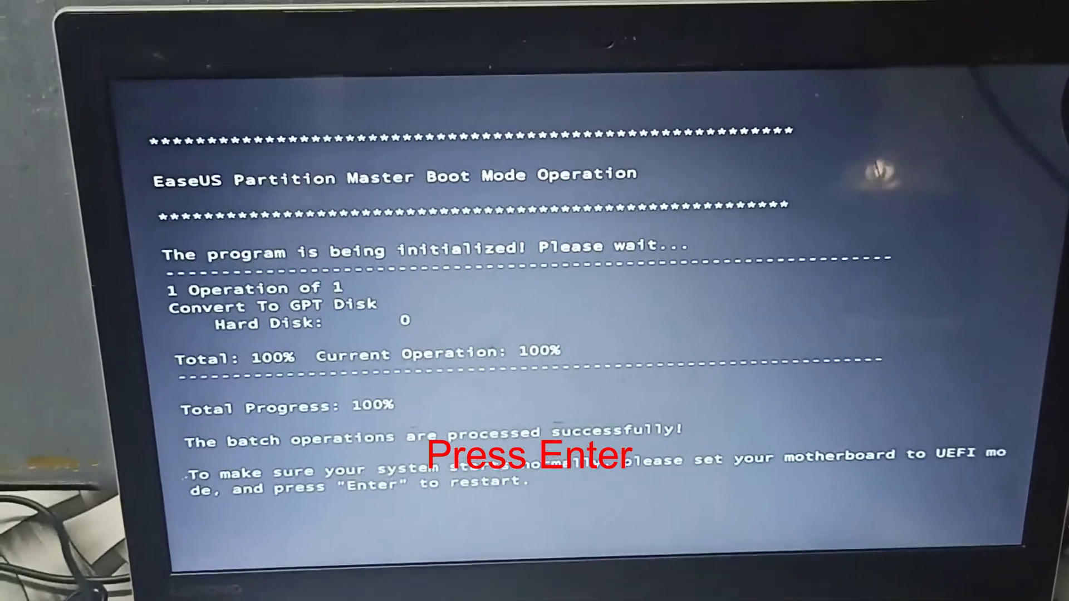
- Restart the computer after the disk conversion and sign in to Windows with the account password, dismissing the Cortana window
key("Return")
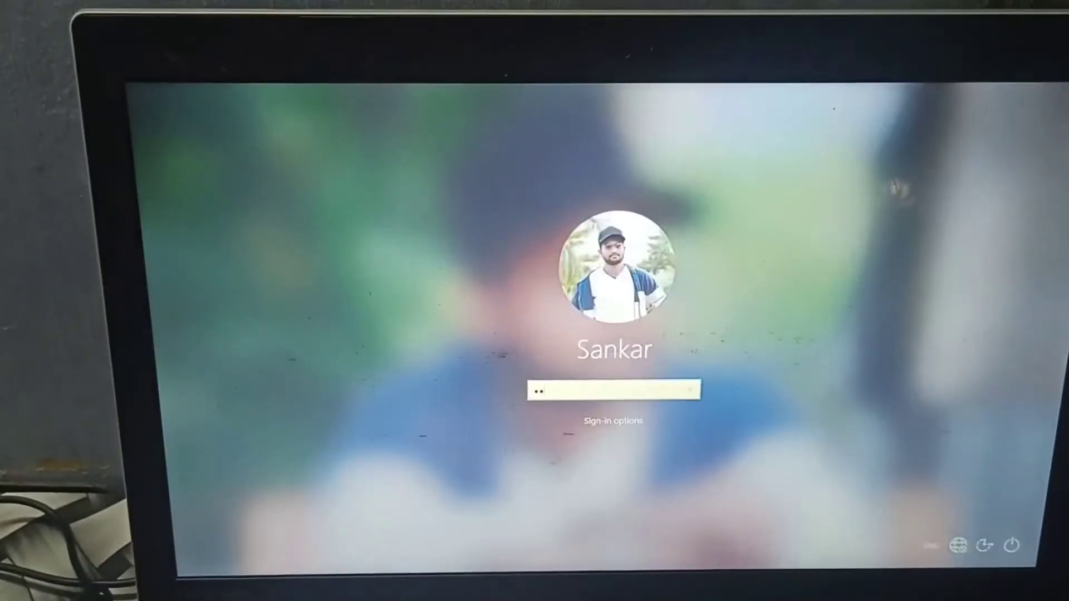
key("Return")
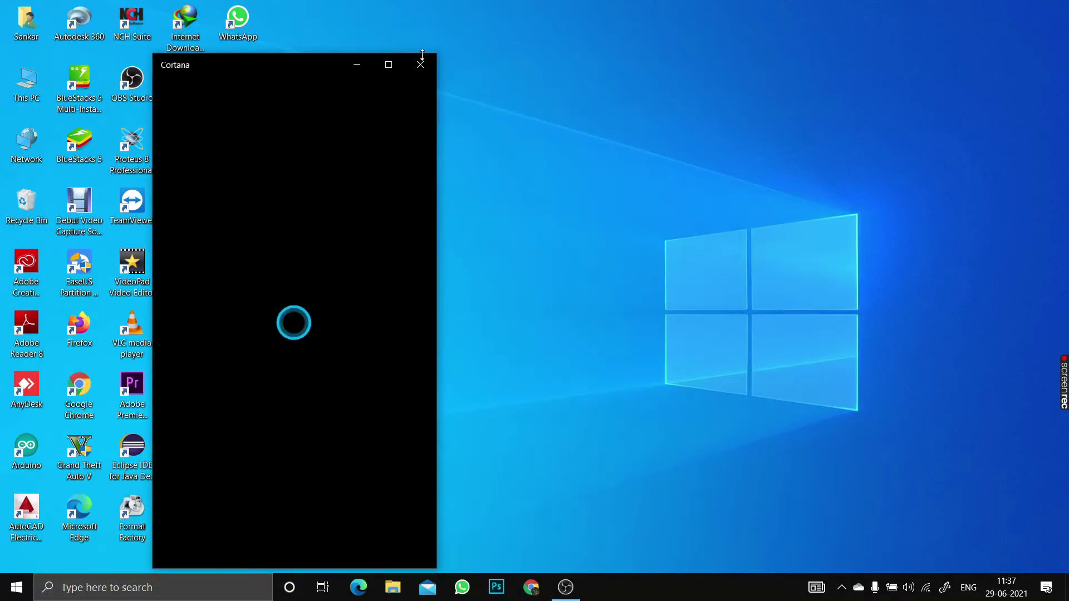
left_click(413, 65)
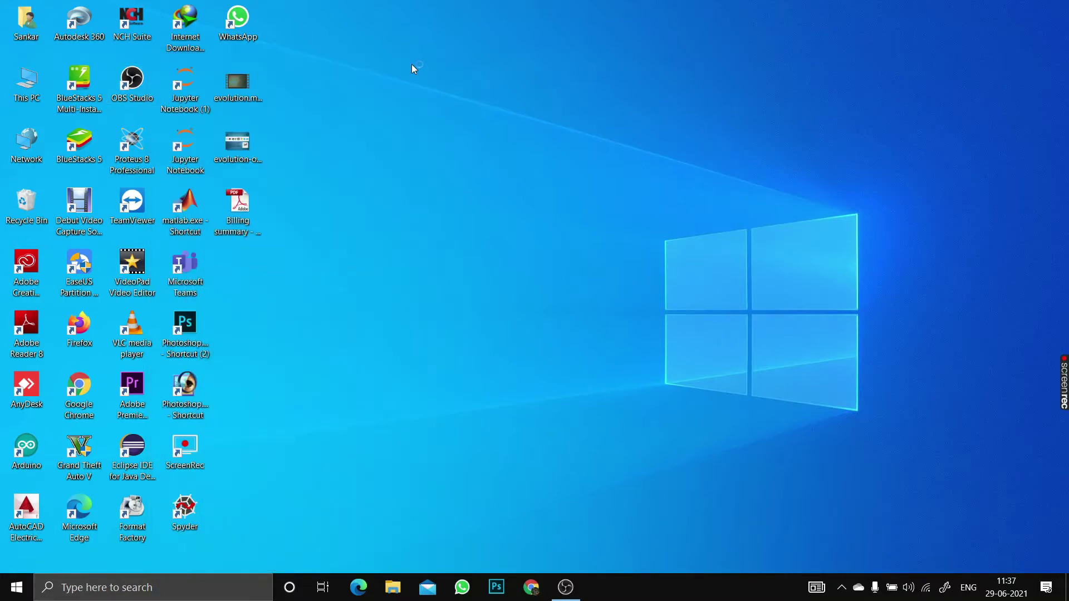
- Check the BIOS Mode and Secure Boot State entries in System Information, and close it
left_click(163, 593)
type("S")
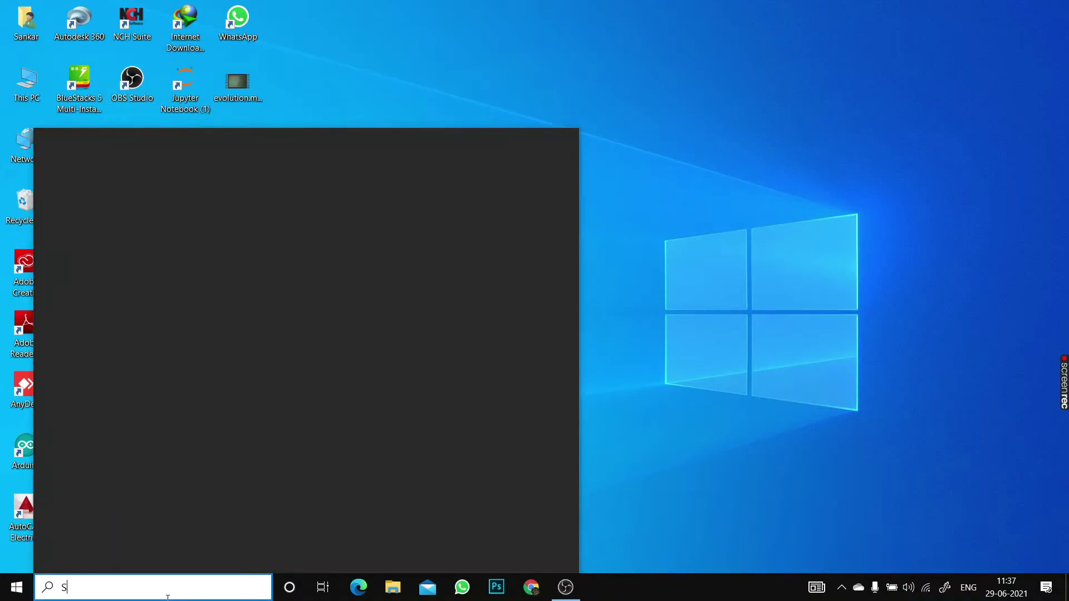
type("y")
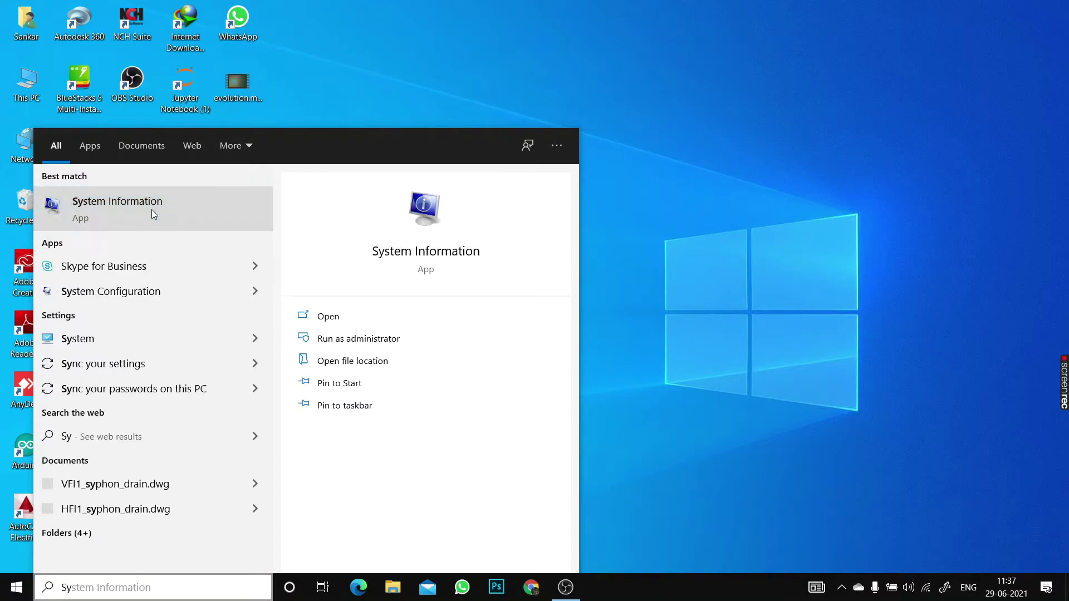
left_click(152, 209)
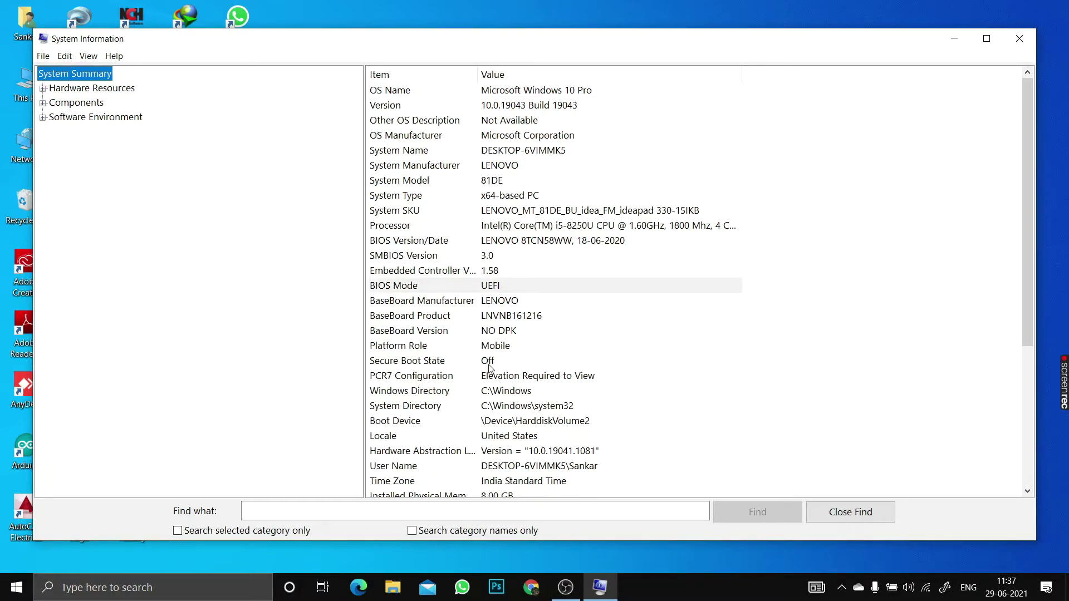
left_click(424, 365)
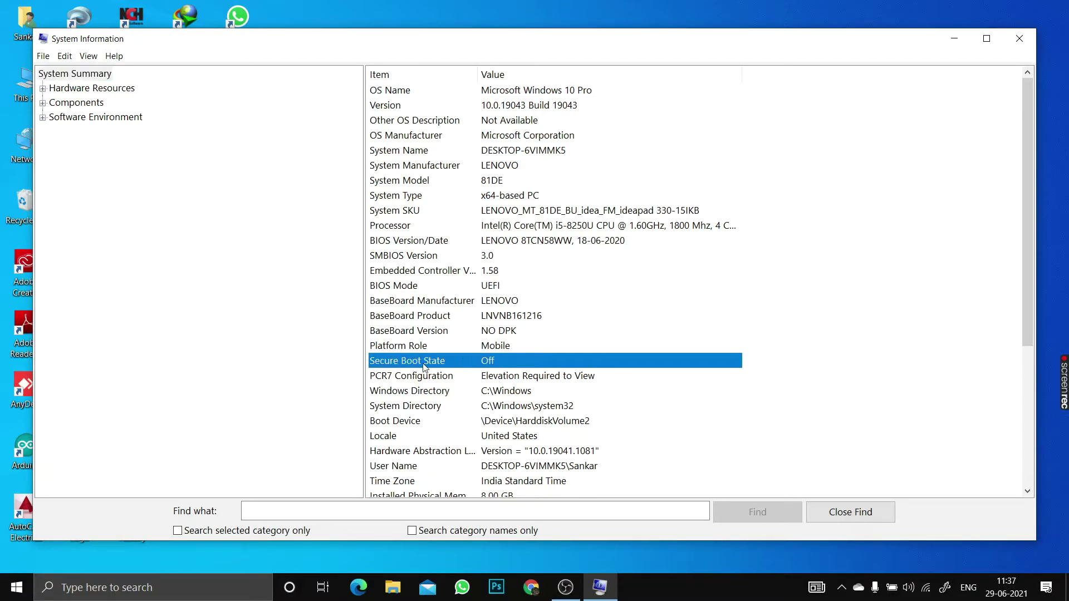
left_click(480, 286)
left_click(1020, 38)
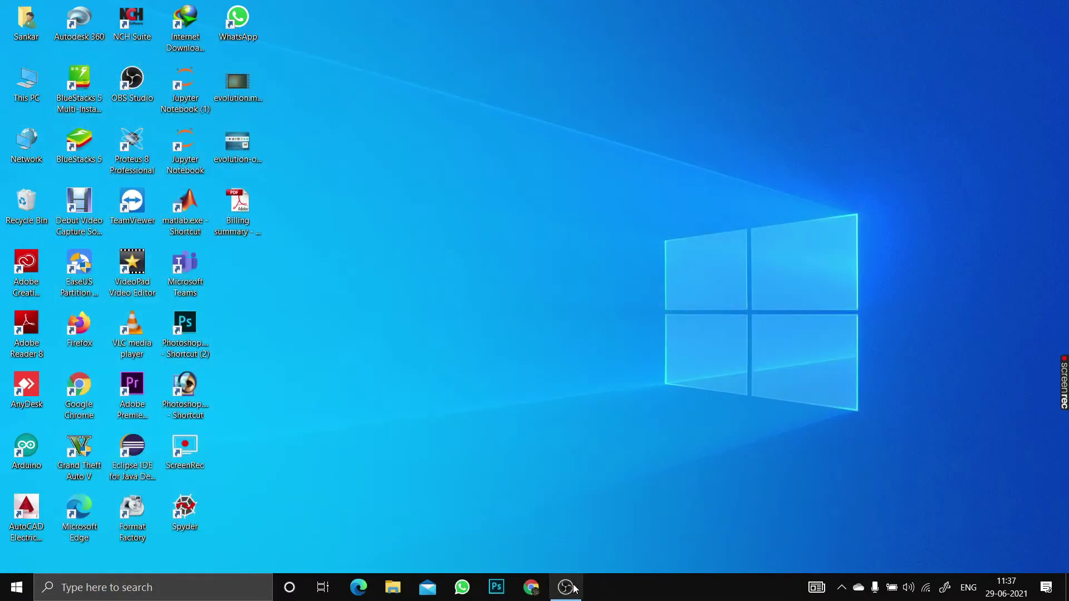
right_click(9, 73)
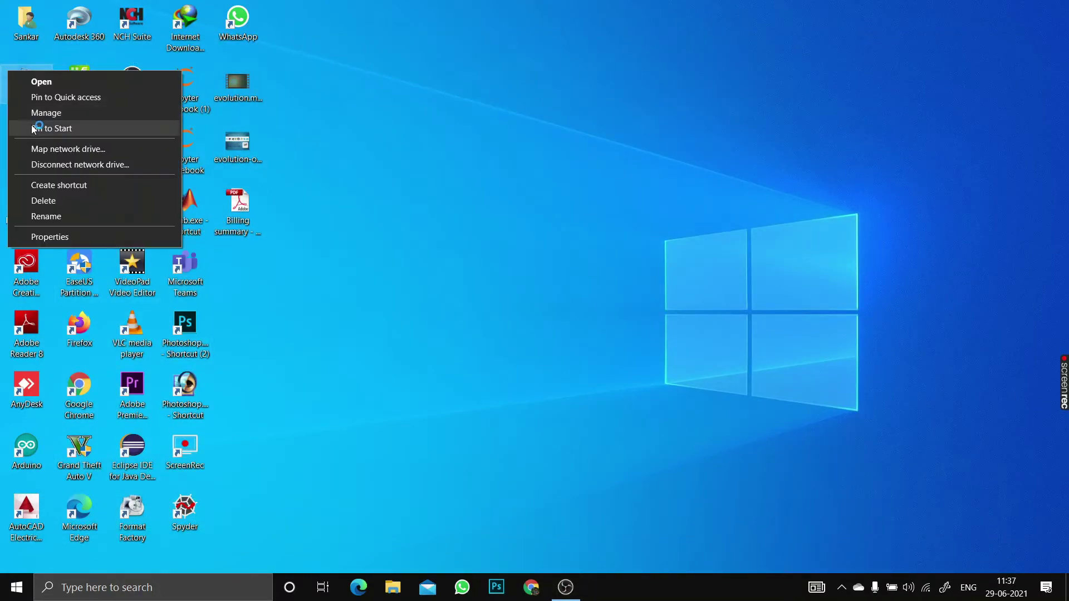
left_click(65, 236)
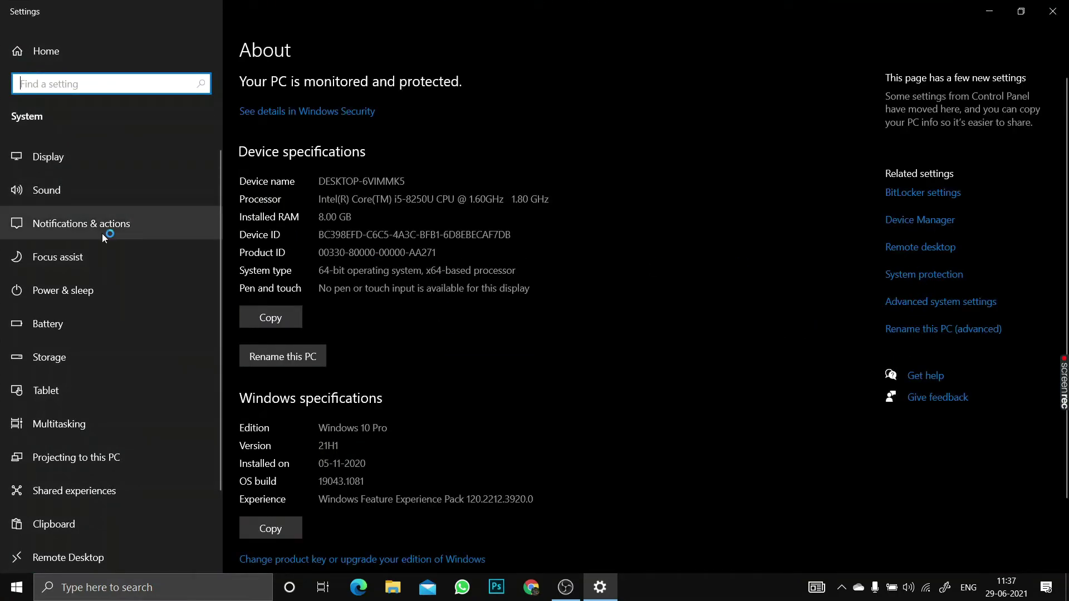
left_click(1052, 11)
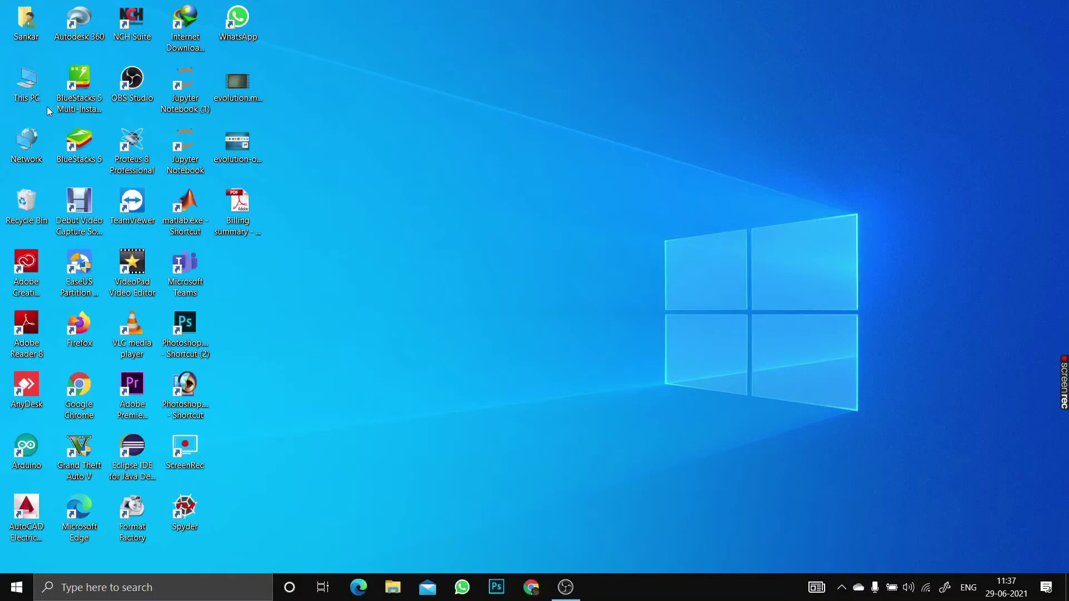
- Open Computer Management from This PC and display Disk Management
key("super+e")
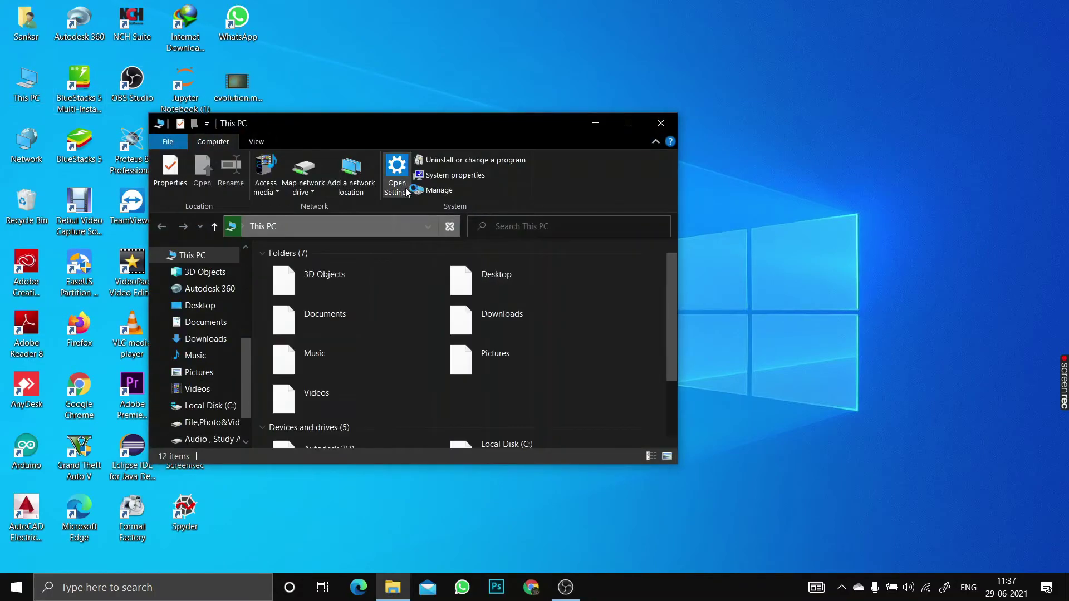
left_click(628, 123)
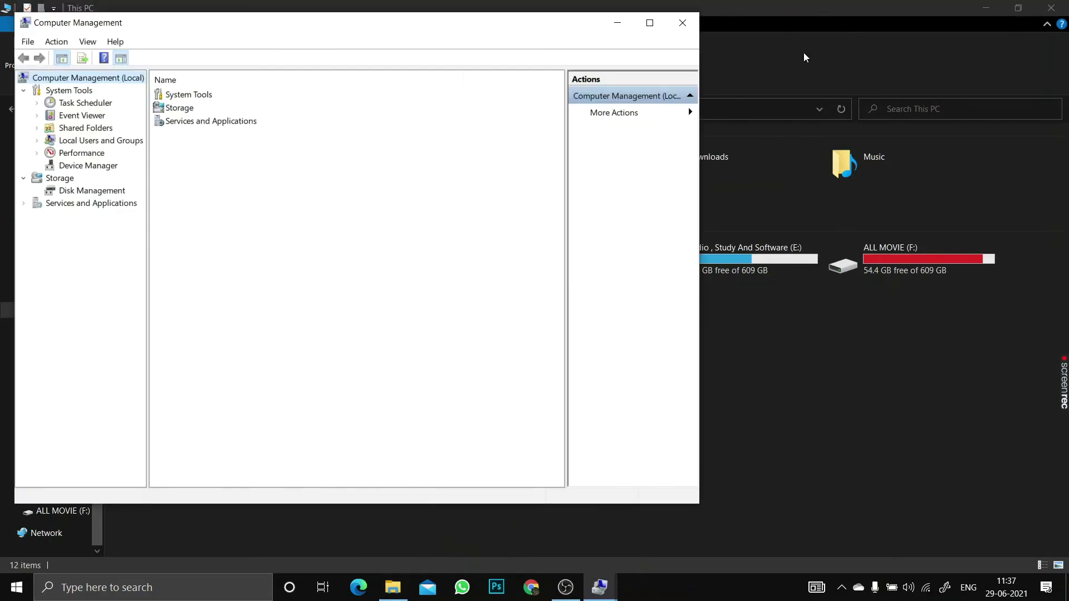
left_click(114, 193)
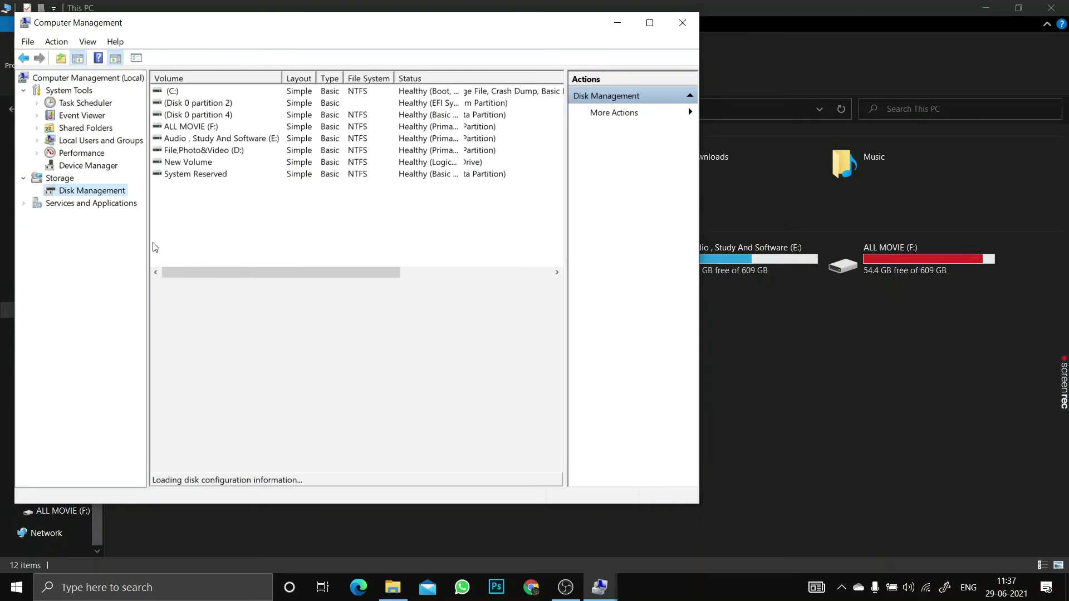
- Check the partition style of Disk 0 in its volume properties, and close Computer Management
right_click(192, 336)
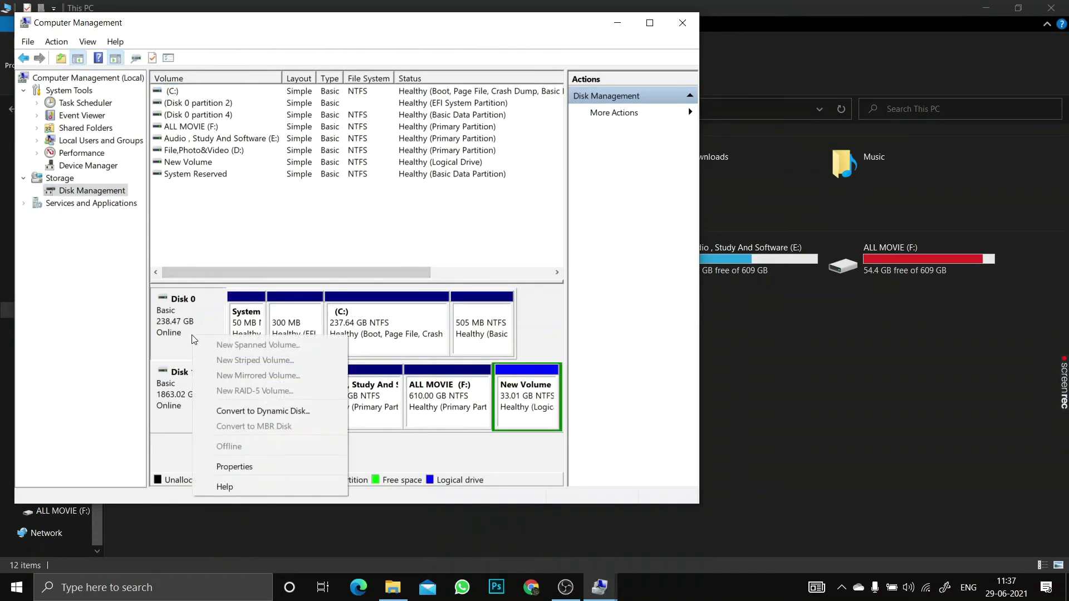
left_click(239, 465)
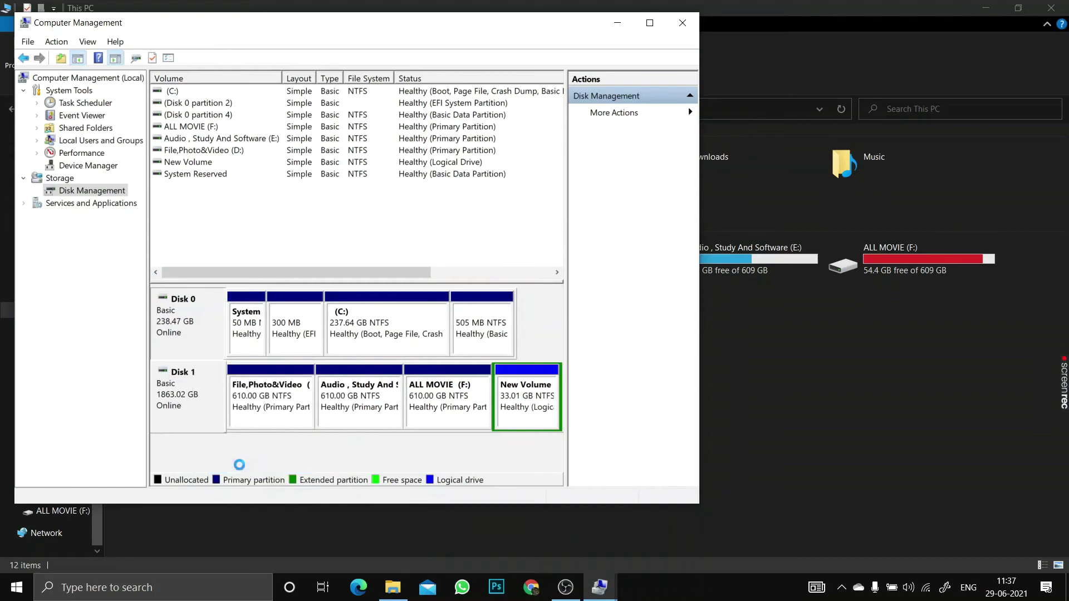
left_click(206, 143)
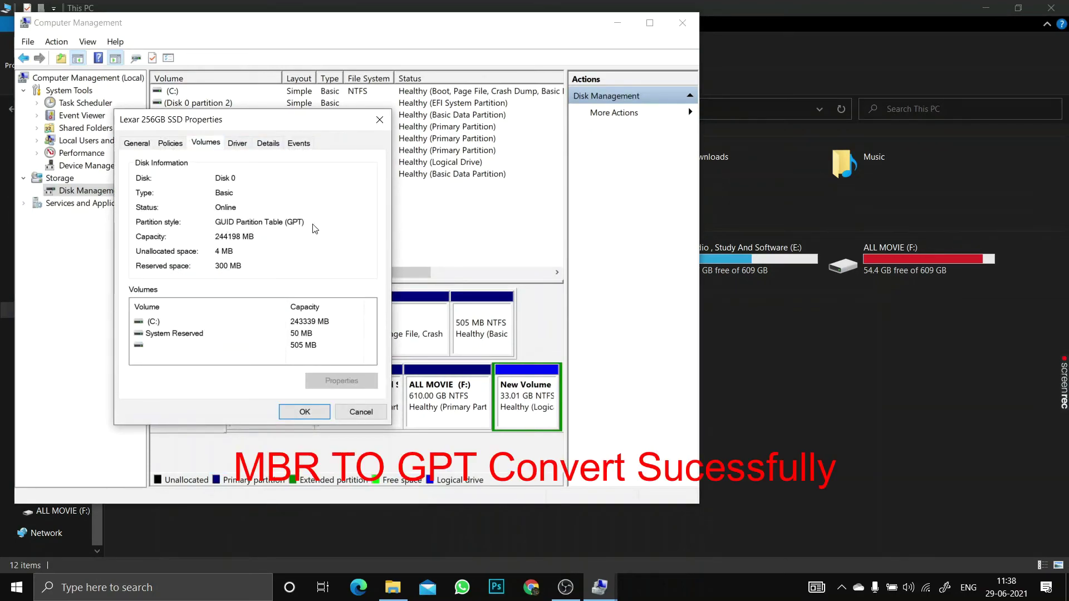
left_click(308, 413)
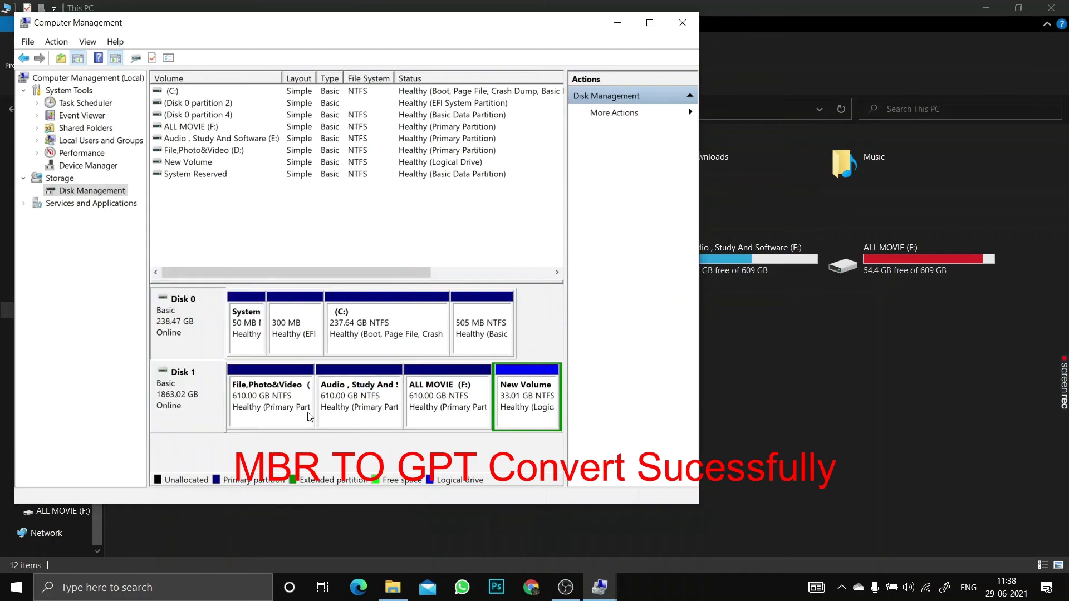
left_click(682, 22)
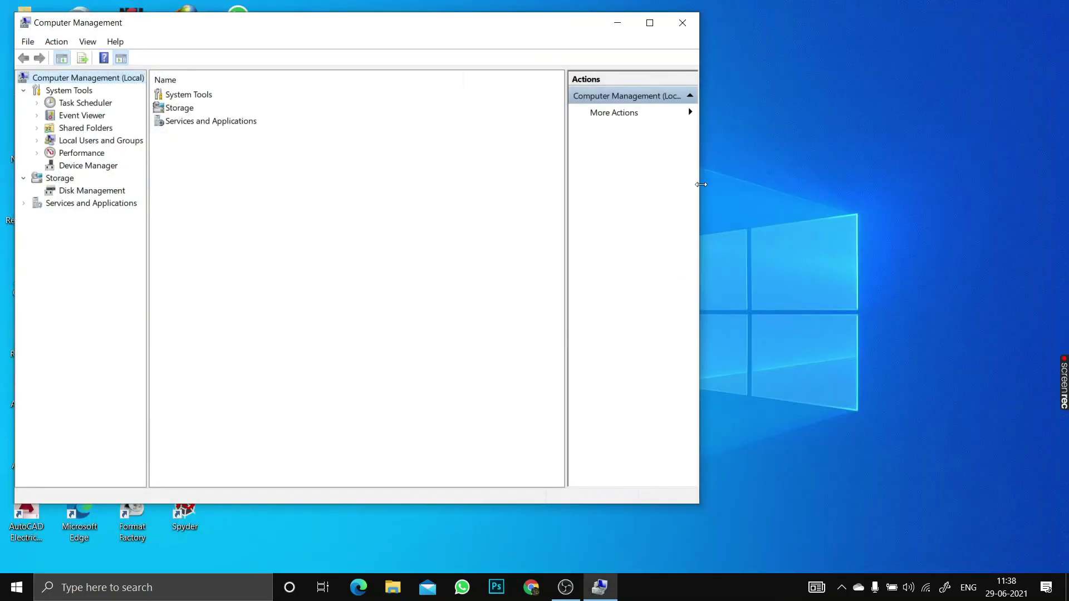
left_click(693, 24)
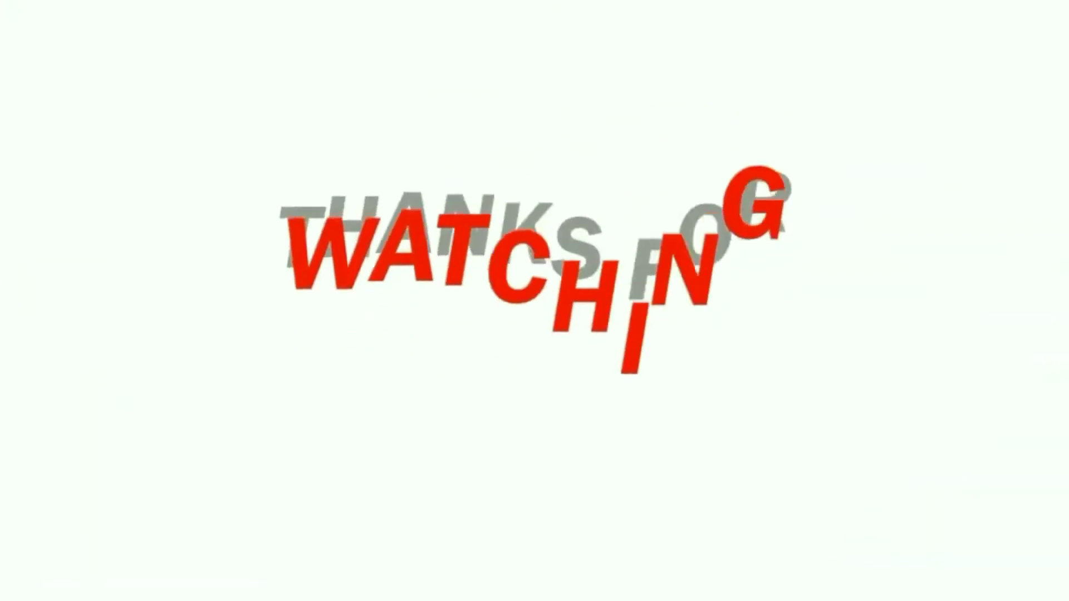